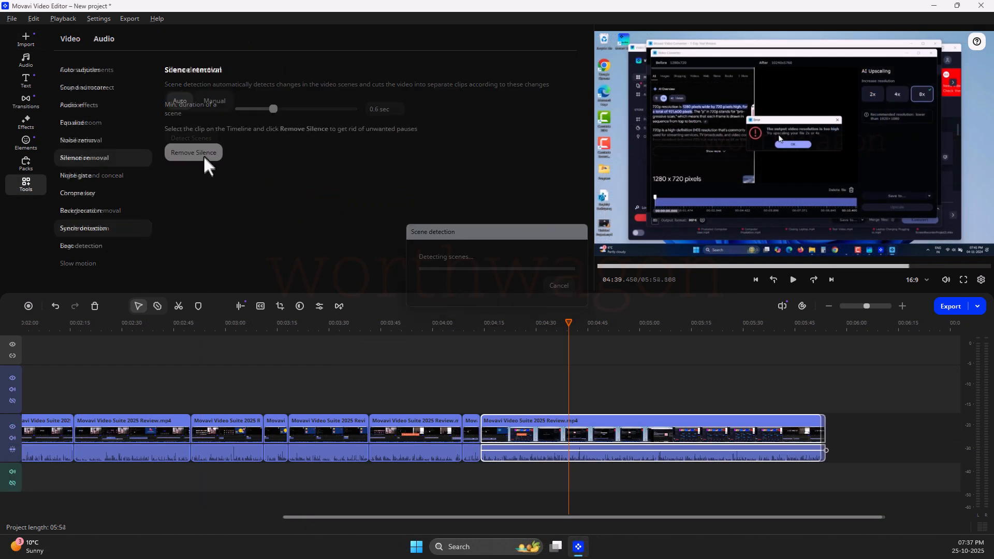
# - Run Remove Silence on the selected last clip of the timeline
pyautogui.click(203, 155)
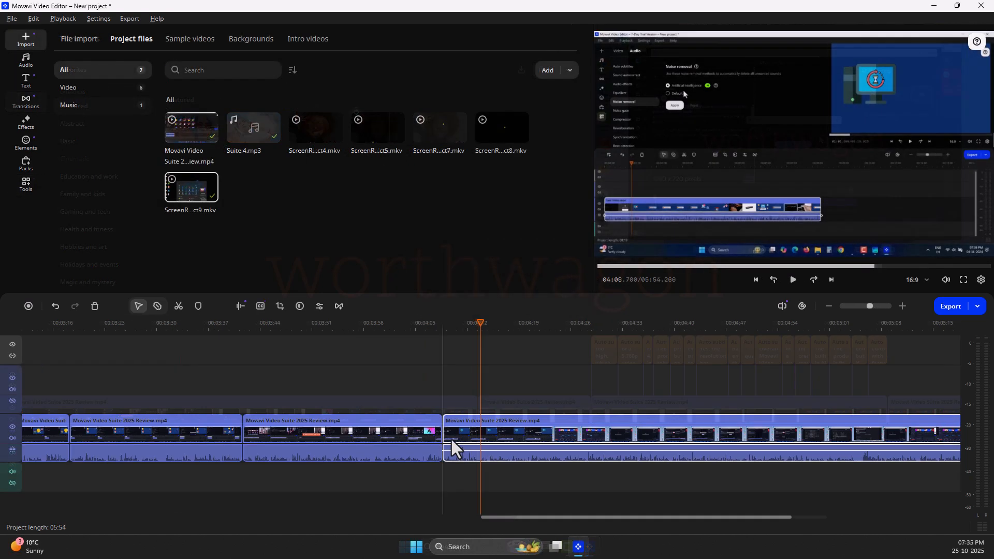
# - Split the review clip at about 04:13.99 and 04:14.15 with the razor tool
pyautogui.scroll(6, 456, 439)
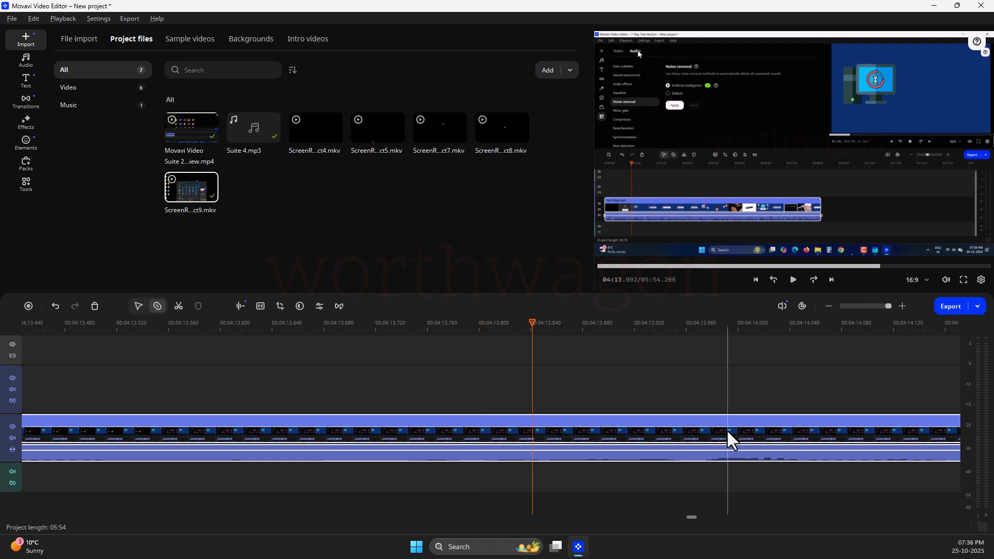
pyautogui.click(727, 430)
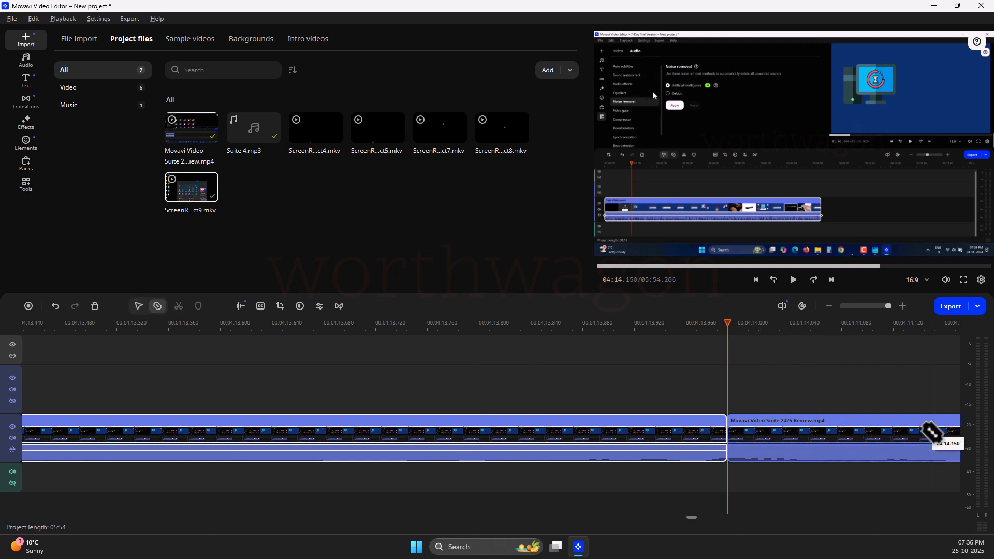
pyautogui.click(932, 430)
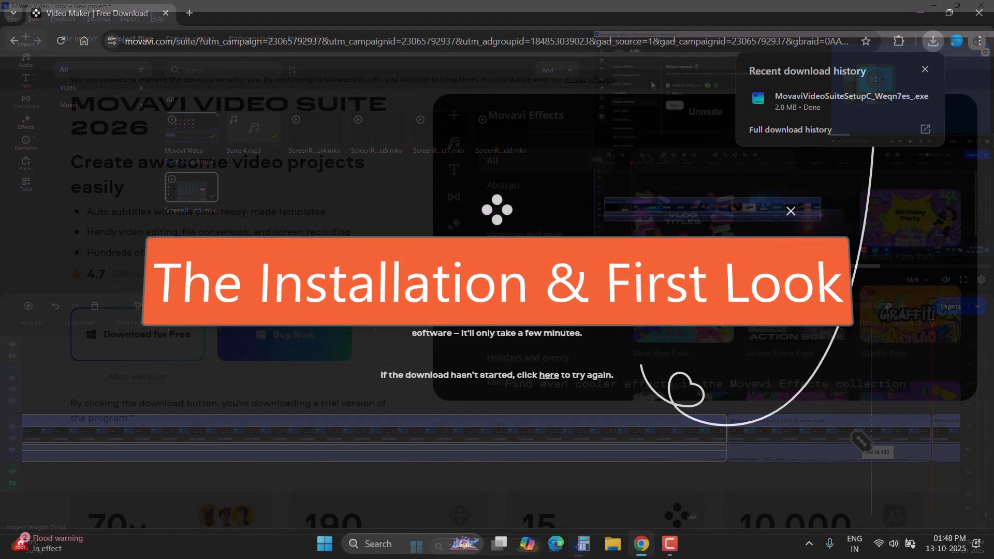
# - Run the downloaded Movavi Video Suite installer, and acknowledge the software activation, accepting the preferences
pyautogui.click(829, 97)
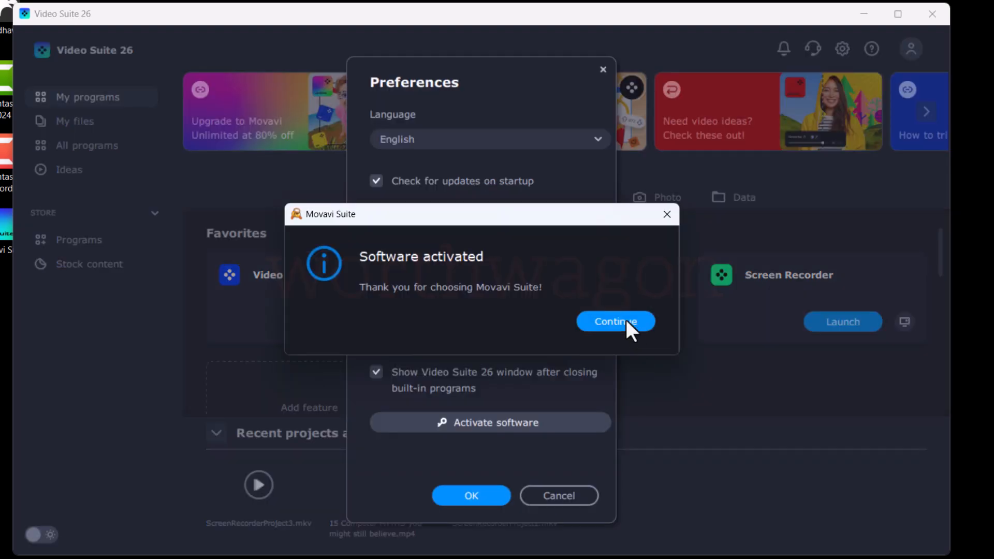
pyautogui.click(626, 321)
pyautogui.click(497, 492)
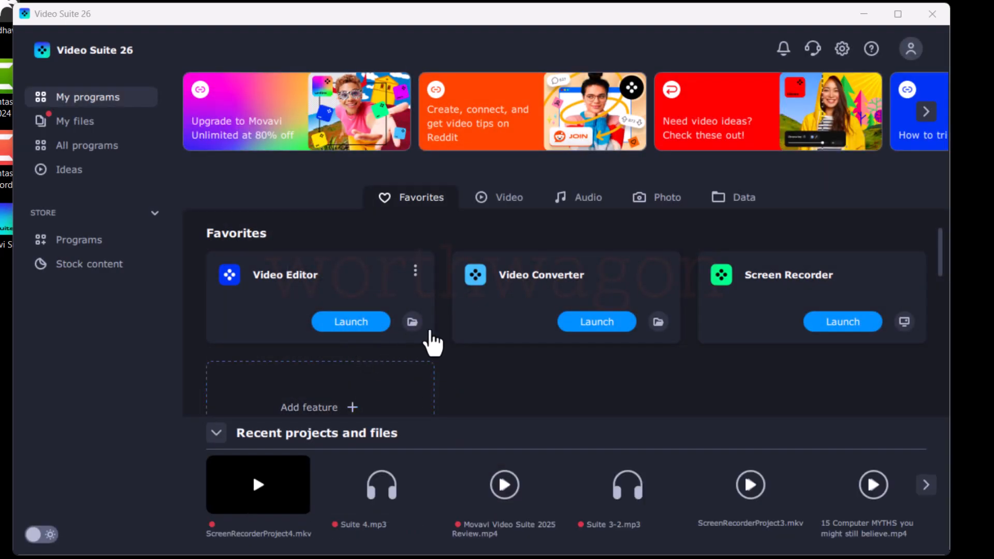
# - Review the trial versions and the installed programs in the full program list
pyautogui.click(87, 145)
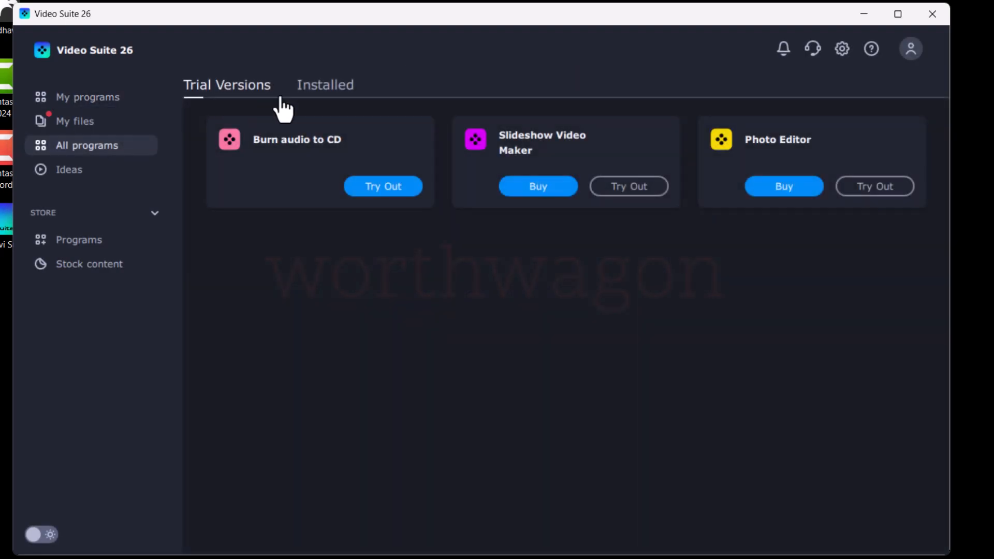
pyautogui.click(325, 86)
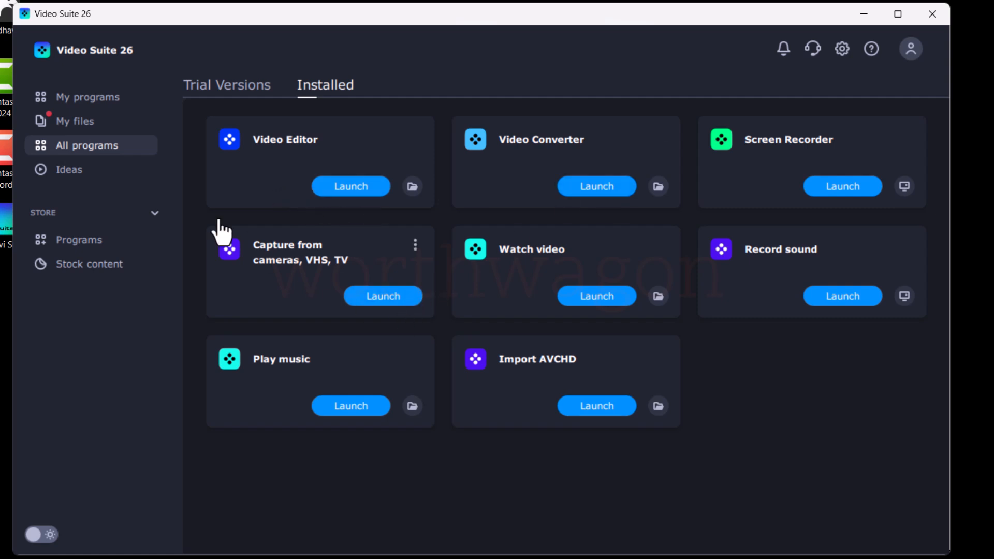
# - Browse the Video, Audio, Photo, Data and Favorites categories of My programs to see the tools each offers
pyautogui.click(98, 105)
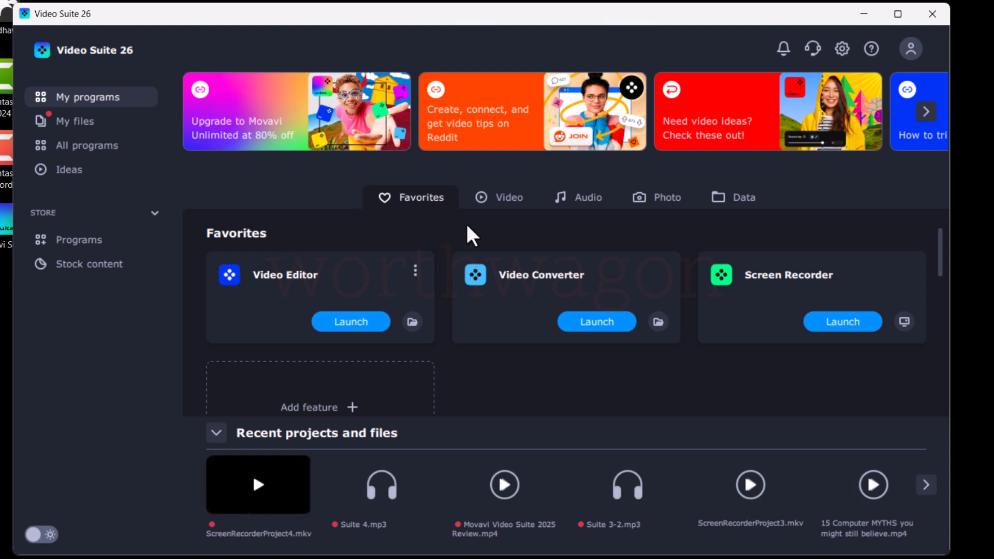
pyautogui.click(508, 205)
pyautogui.click(584, 213)
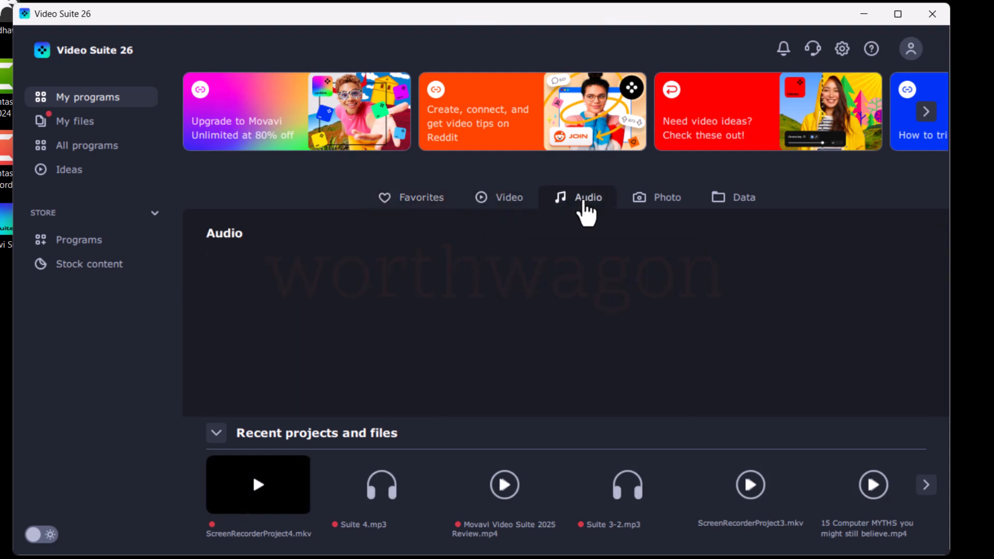
pyautogui.click(671, 214)
pyautogui.click(743, 210)
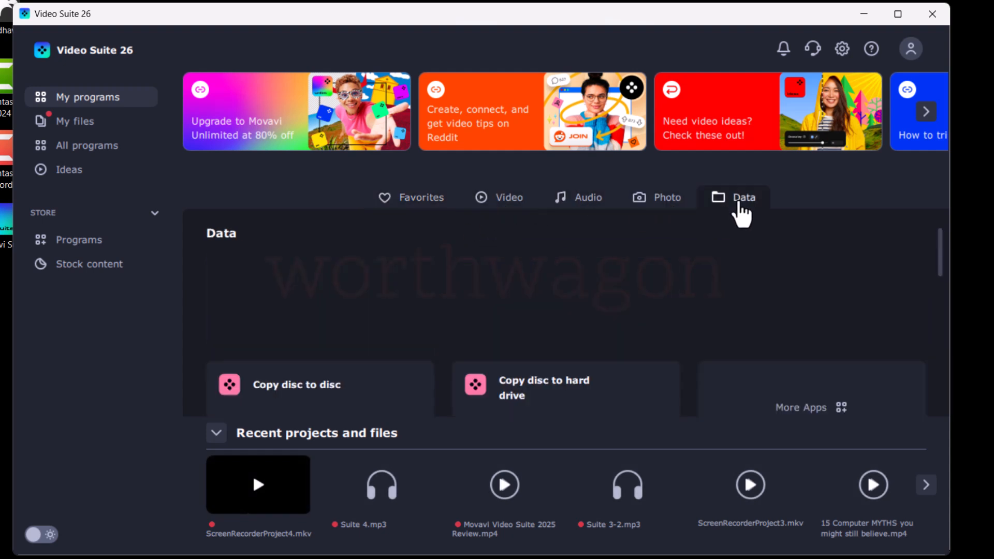
pyautogui.click(515, 215)
pyautogui.click(428, 199)
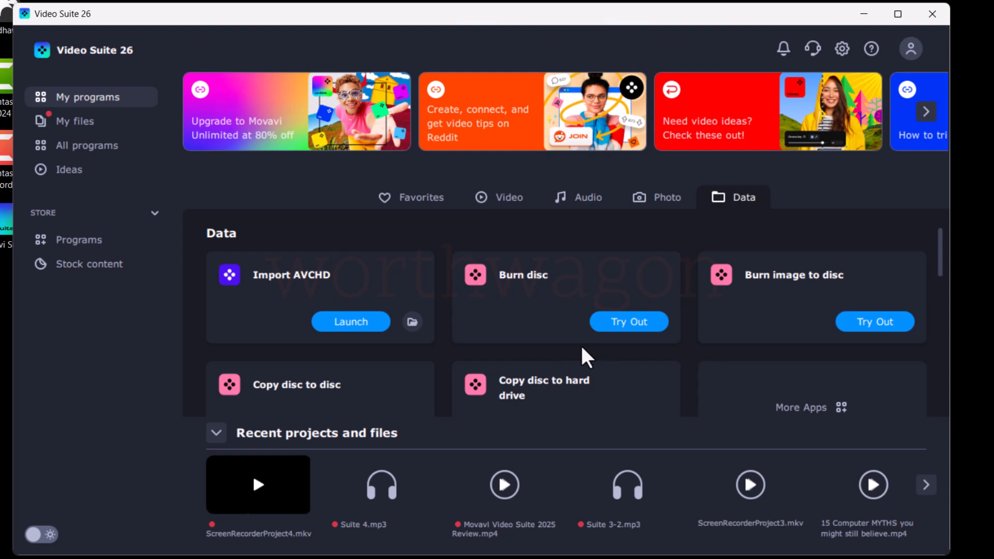
pyautogui.click(500, 199)
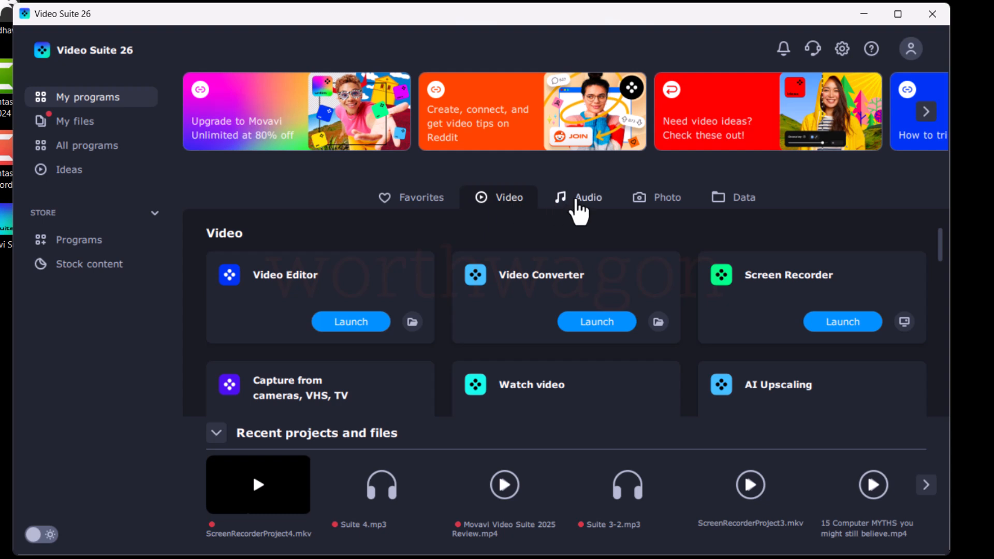
pyautogui.click(577, 203)
pyautogui.click(648, 201)
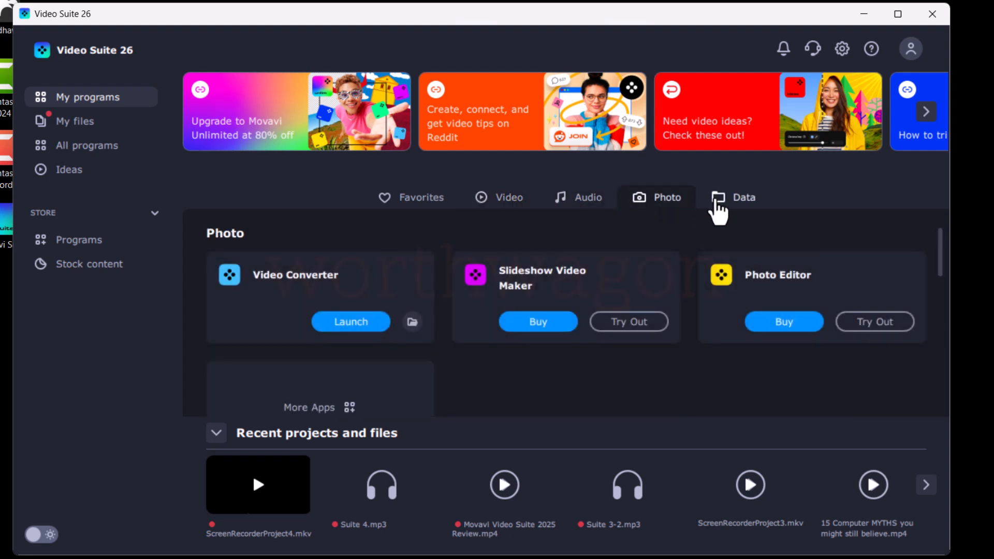
pyautogui.click(719, 203)
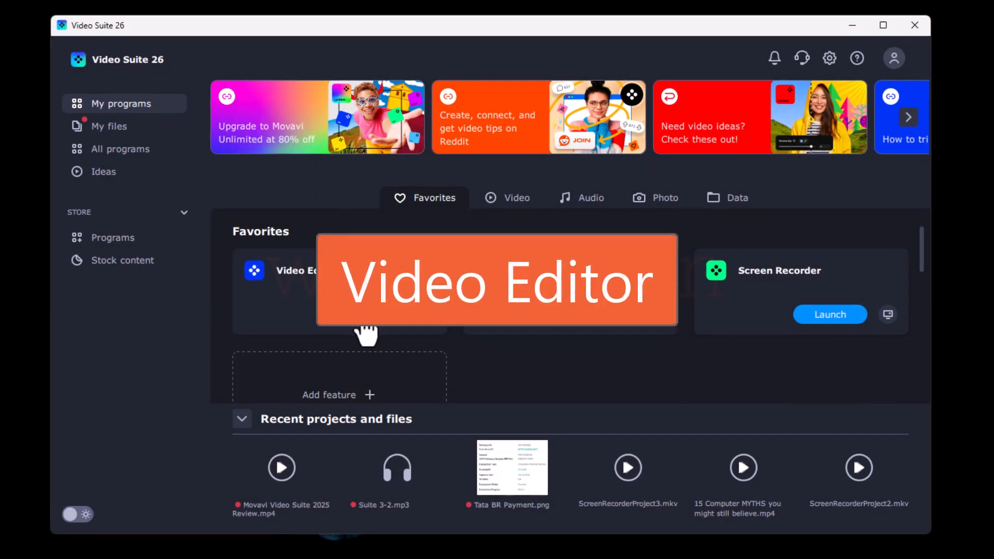
# - Launch Video Editor and import Movavi Video Suite 2025 Review.mp4 and Suite 4.mp3, placing them on the video and audio tracks
pyautogui.click(365, 315)
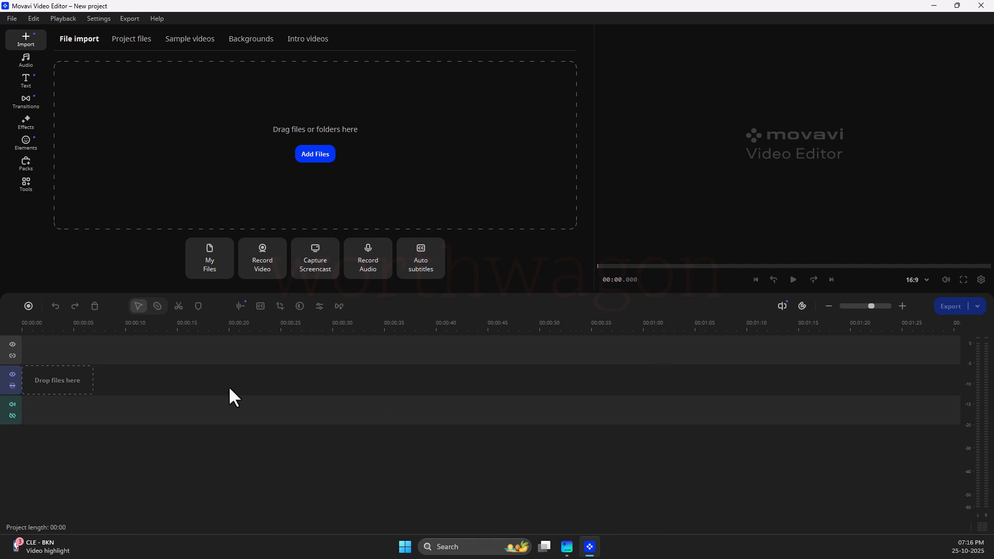
pyautogui.moveTo(898, 321); pyautogui.dragTo(335, 183)
pyautogui.moveTo(191, 127); pyautogui.dragTo(56, 377)
pyautogui.moveTo(254, 128); pyautogui.dragTo(57, 428)
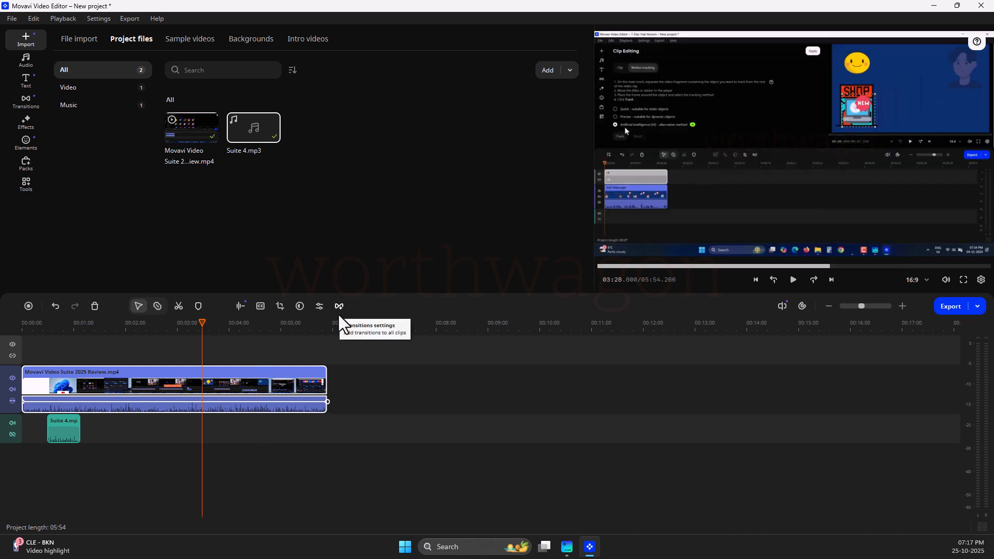
# - Look through the sample videos, backgrounds and intro videos available for import
pyautogui.click(179, 39)
pyautogui.click(241, 39)
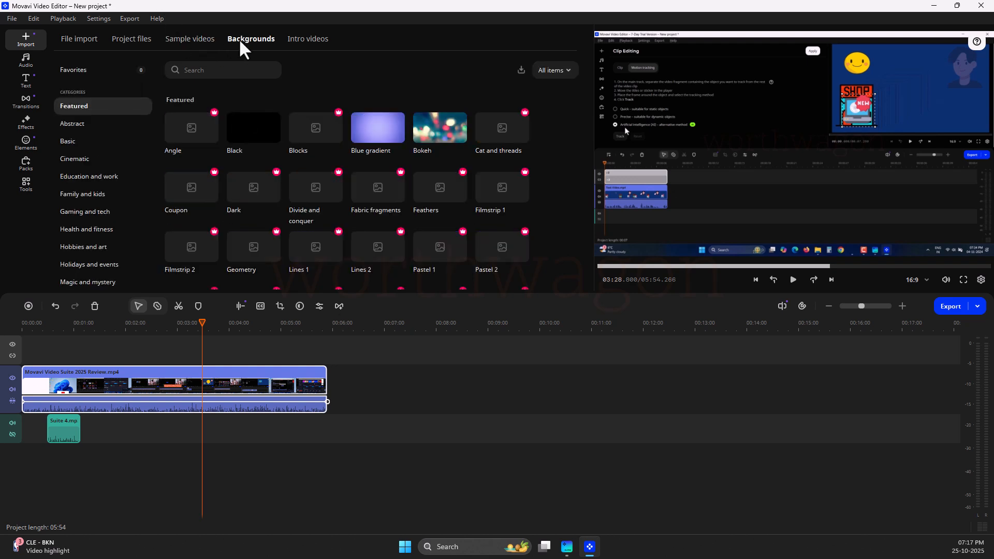
pyautogui.click(306, 40)
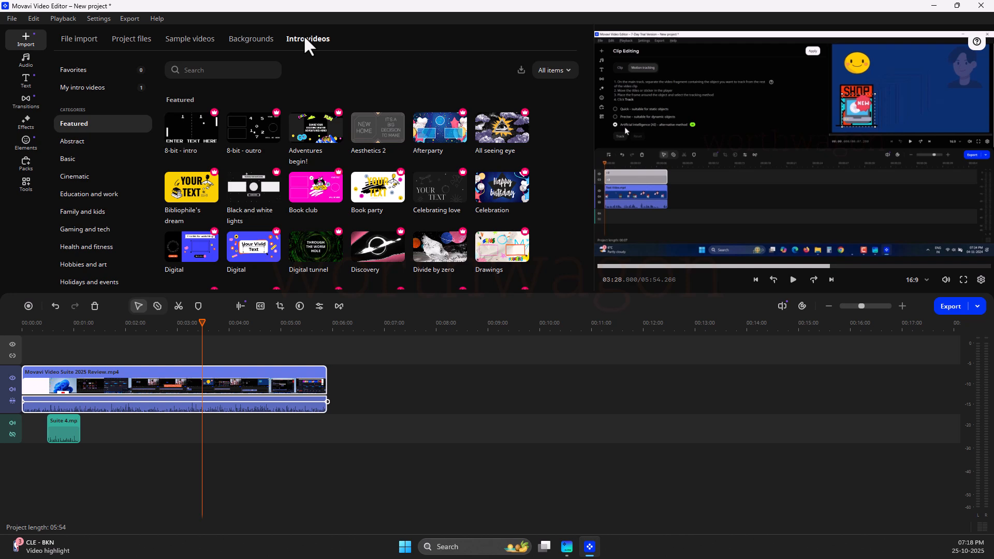
# - Look through the audio, text, transitions, effects, elements and packs libraries, and the video and audio editing tools
pyautogui.click(30, 61)
pyautogui.click(30, 78)
pyautogui.click(29, 103)
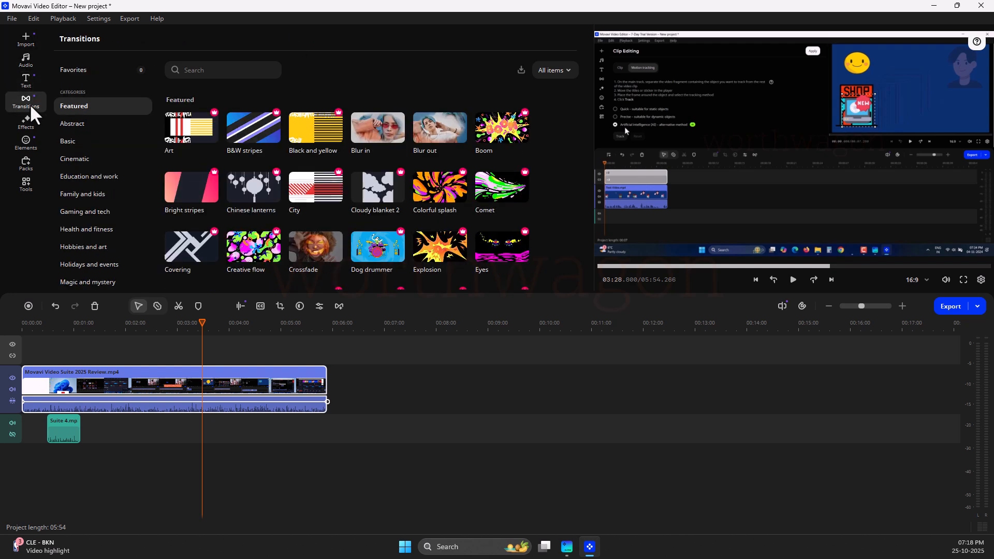
pyautogui.click(27, 122)
pyautogui.click(27, 143)
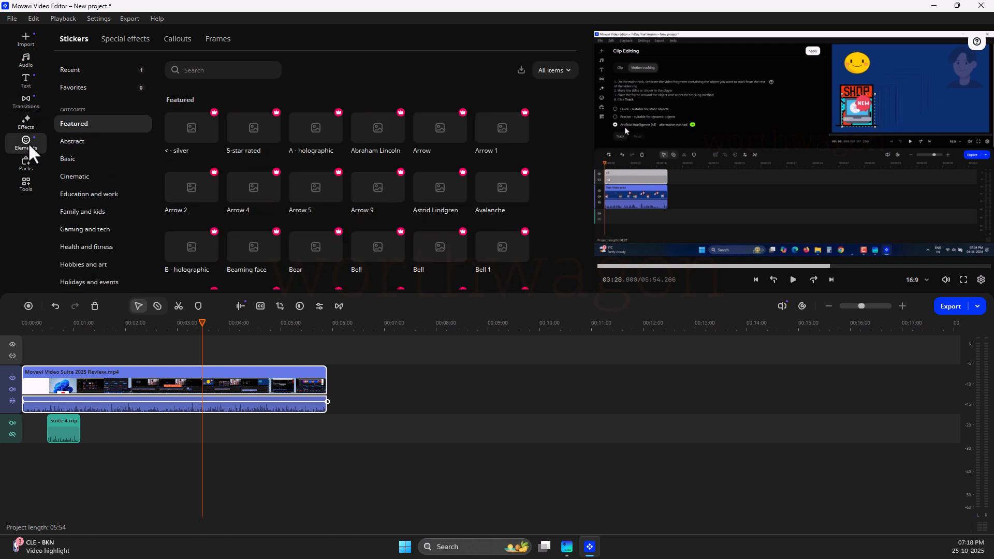
pyautogui.click(29, 164)
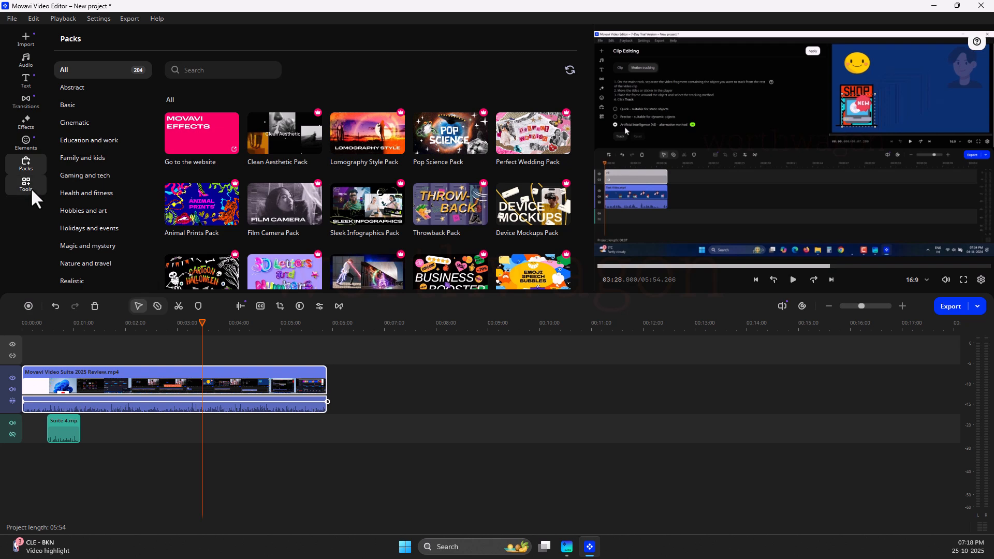
pyautogui.click(30, 188)
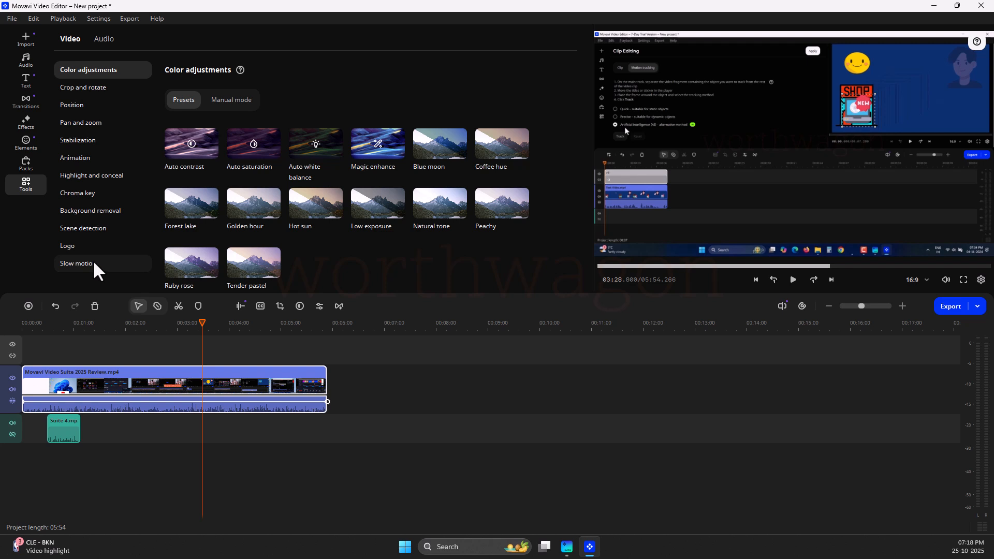
pyautogui.click(107, 39)
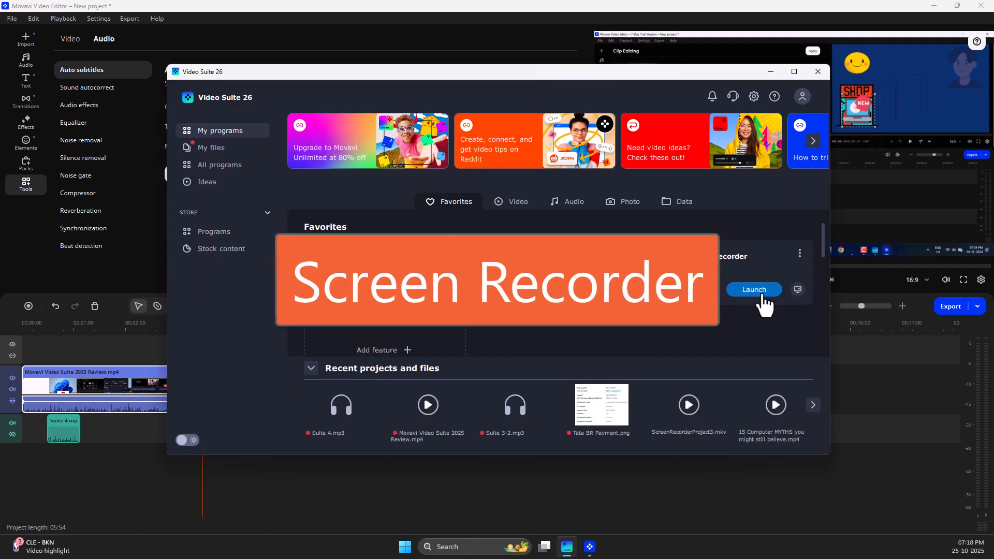
# - Launch Screen Recorder from Video Suite and check its control panel and the features offered for quick access
pyautogui.click(763, 301)
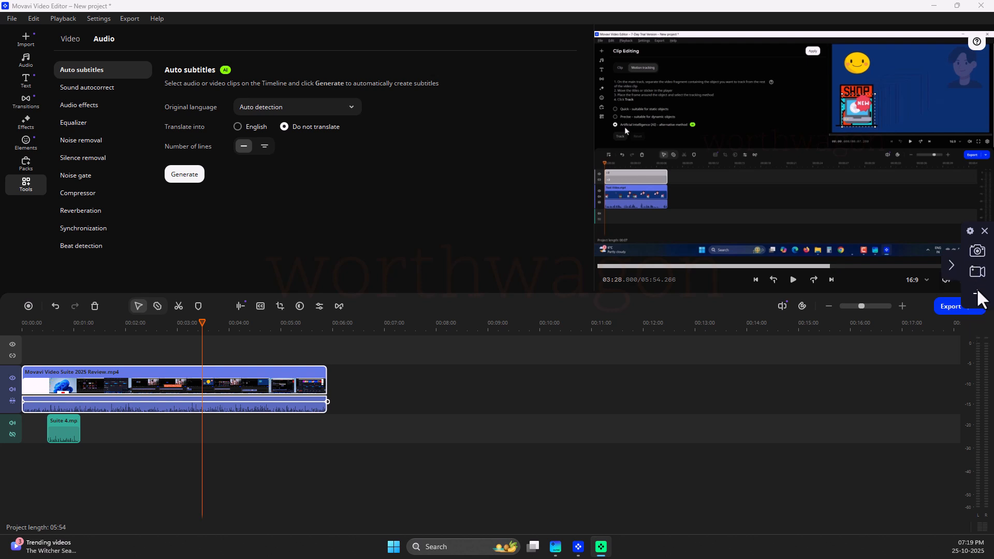
pyautogui.click(953, 267)
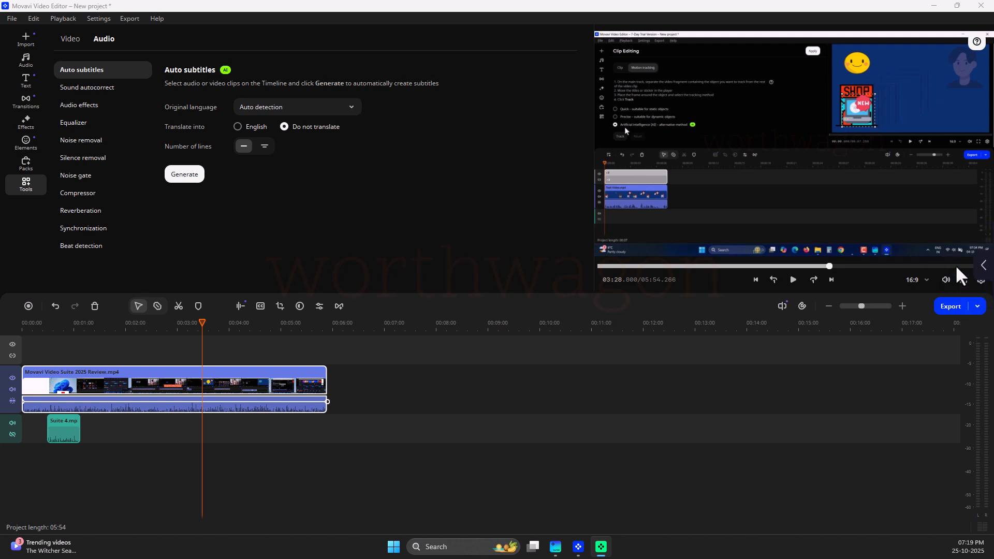
pyautogui.click(984, 269)
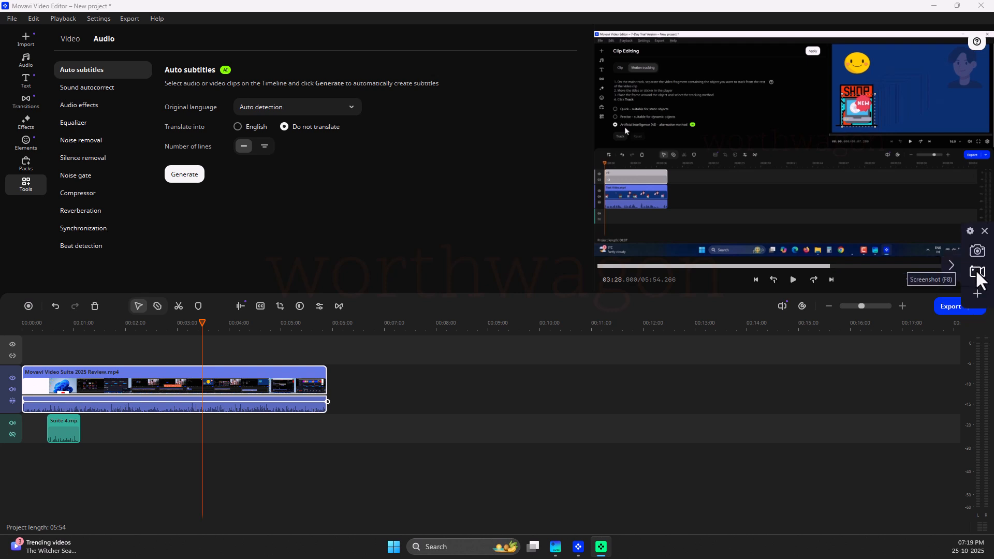
pyautogui.click(978, 294)
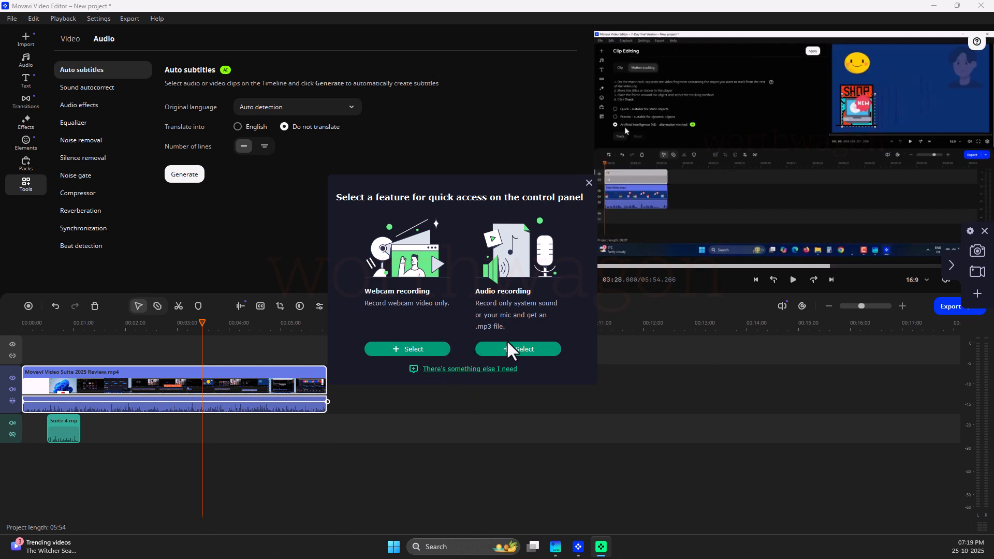
pyautogui.click(589, 182)
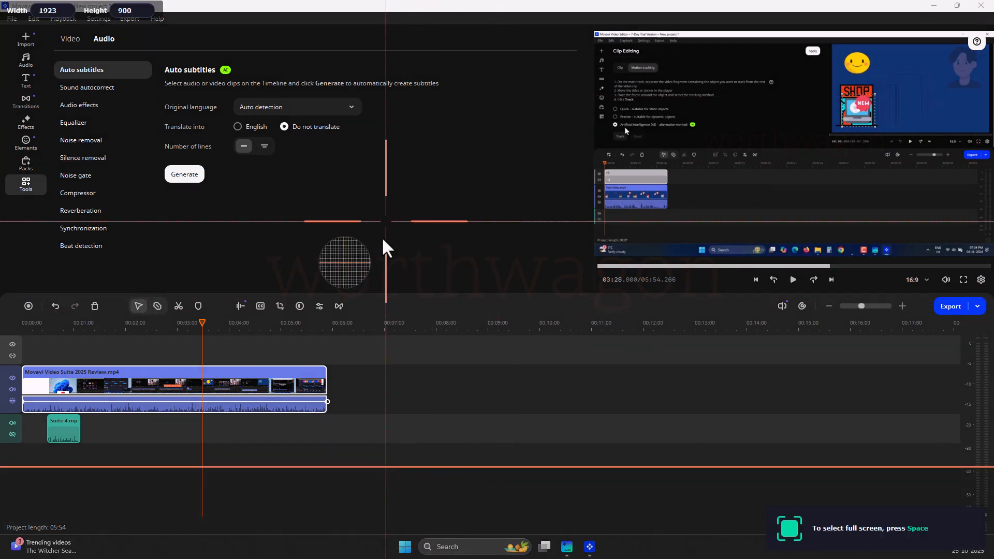
# - Draw a capture area about 1008 × 450 pixels around the middle of the screen and discard it
pyautogui.moveTo(153, 151); pyautogui.dragTo(676, 387)
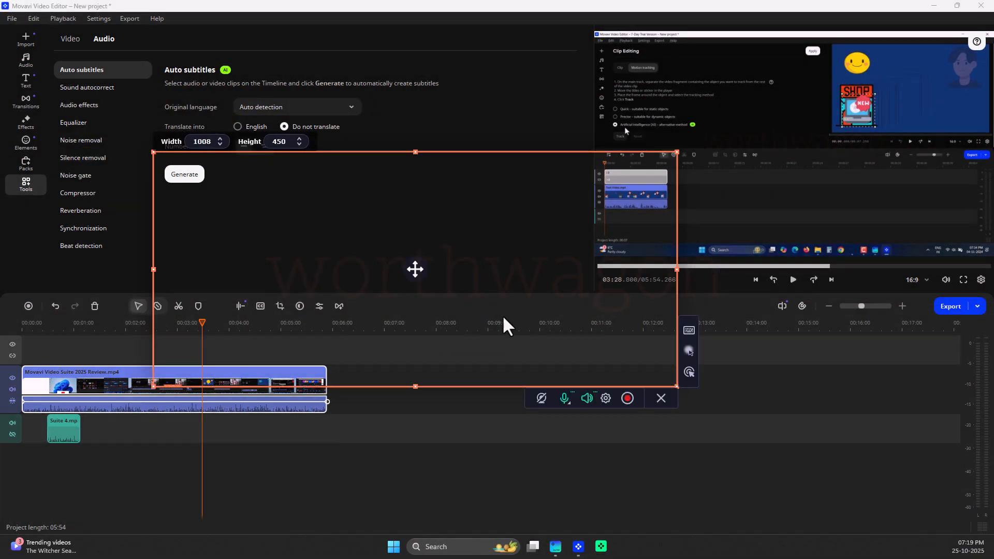
pyautogui.click(661, 398)
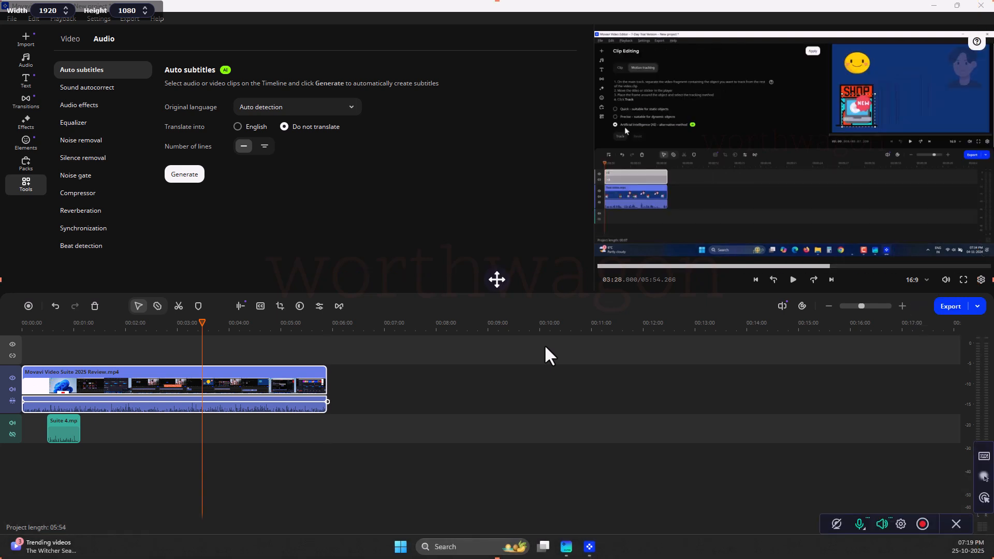
# - Start a full-screen 1920 × 1080 recording and minimize the Video Editor window
pyautogui.click(922, 525)
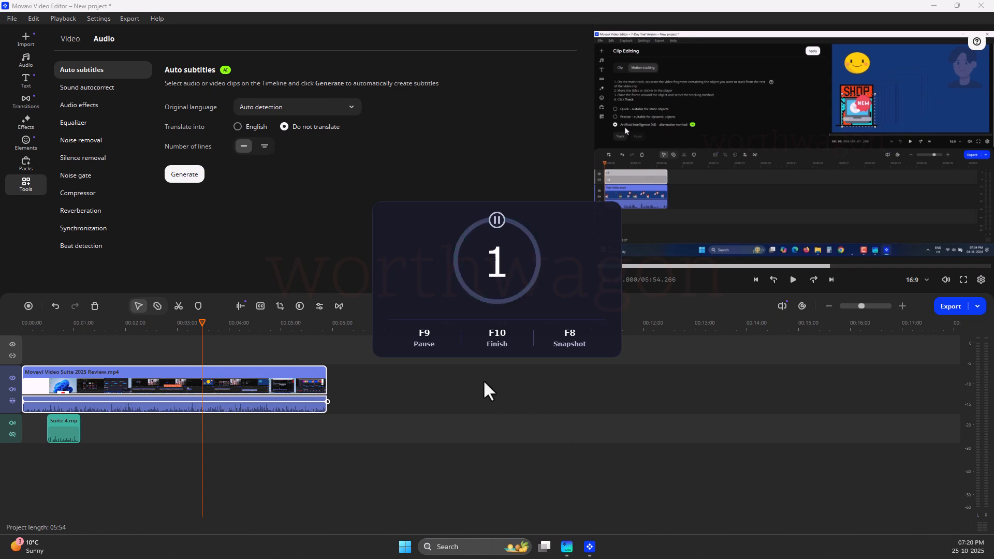
pyautogui.click(934, 5)
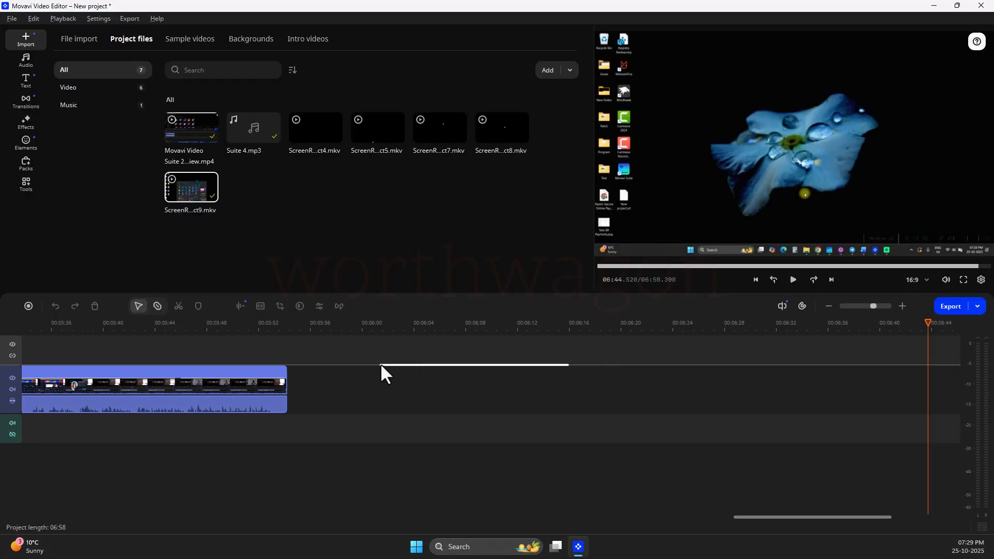
# - Move the screen recording clip to the end of the review video, and split the review clip at 01:15
pyautogui.moveTo(382, 373); pyautogui.dragTo(297, 405)
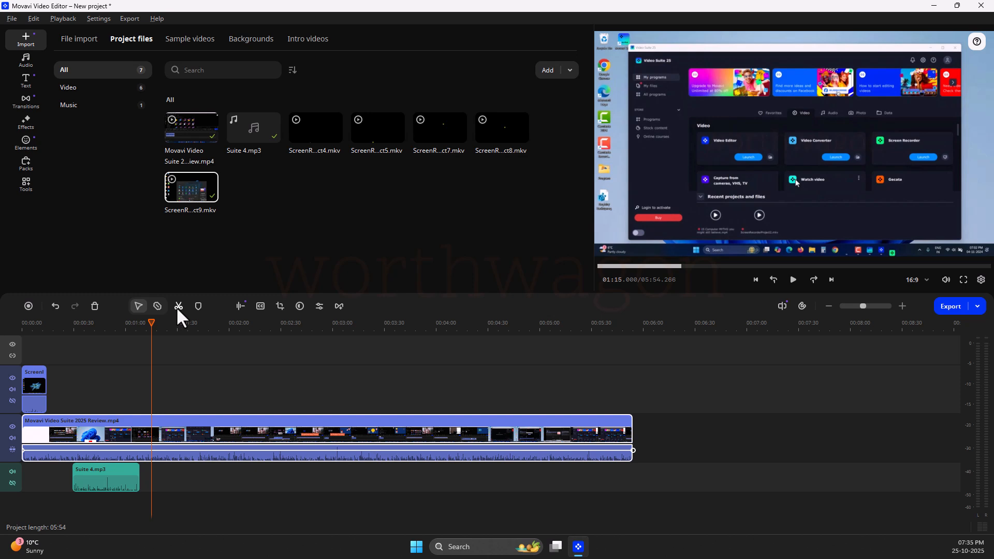
pyautogui.click(178, 307)
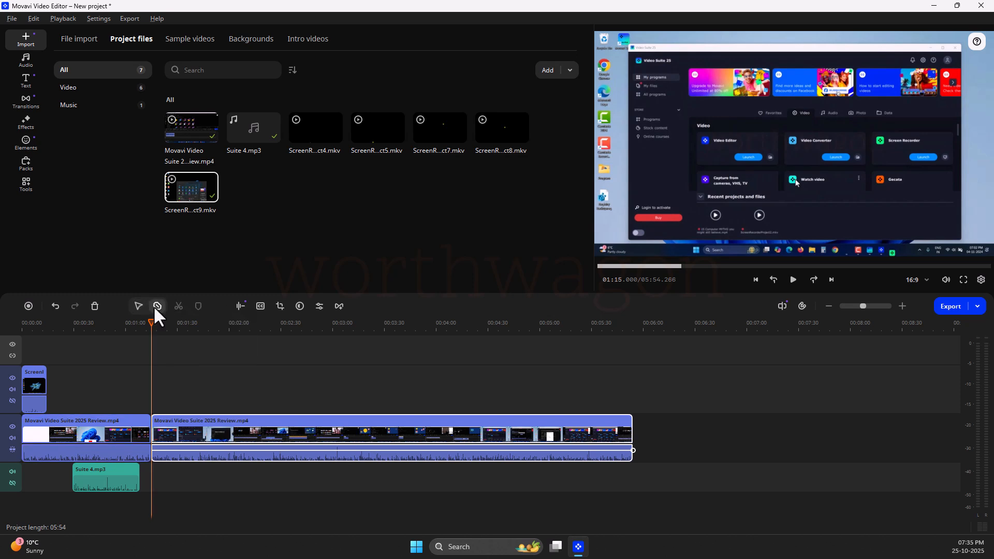
# - Cut the review clip on the timeline at about 01:57, 04:13.990 and 04:14.150
pyautogui.click(158, 306)
pyautogui.click(223, 438)
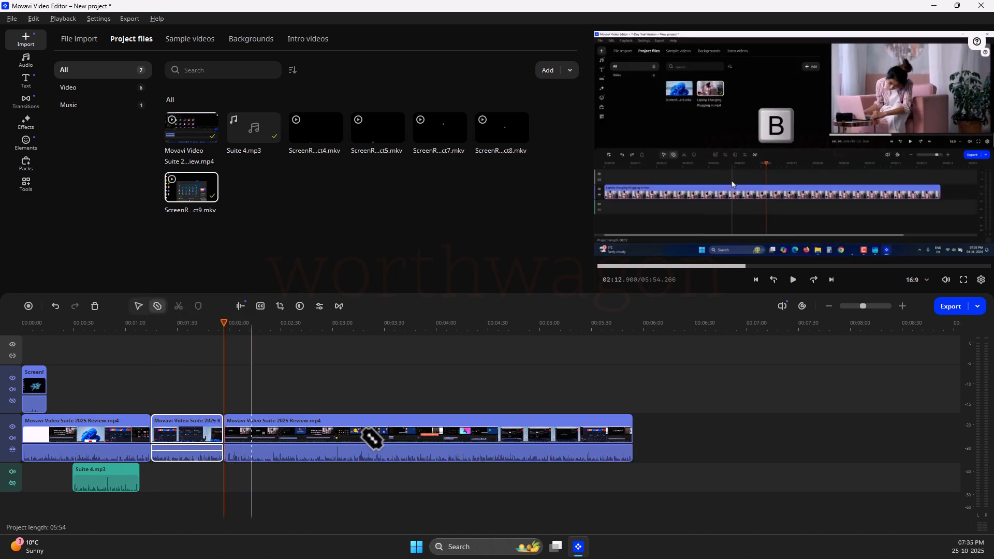
pyautogui.scroll(10, 454, 448)
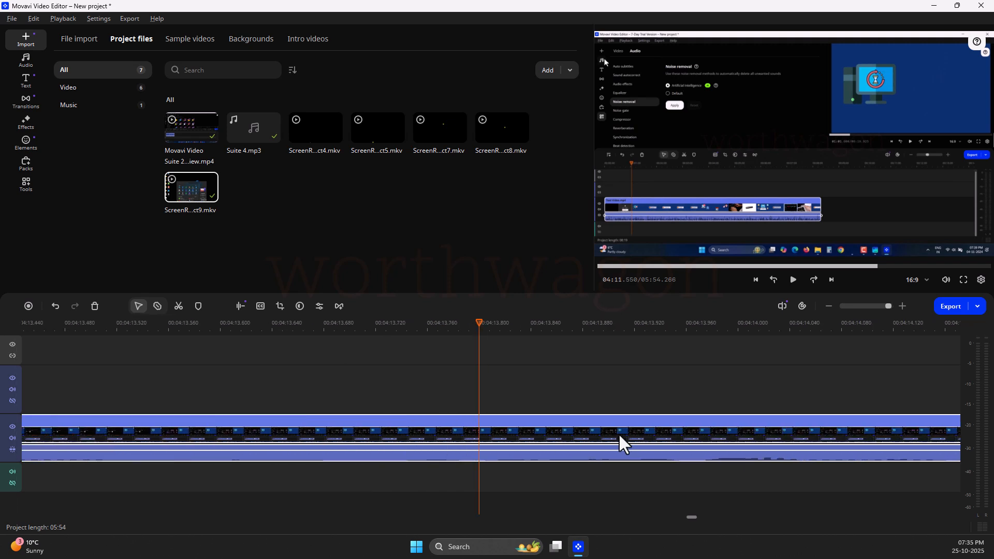
pyautogui.press('b')
pyautogui.click(726, 431)
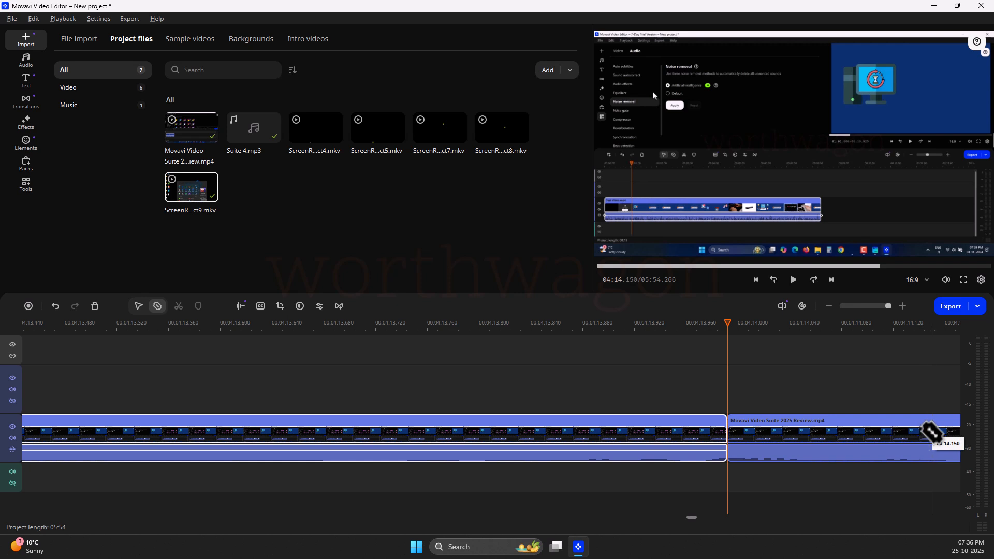
pyautogui.click(932, 433)
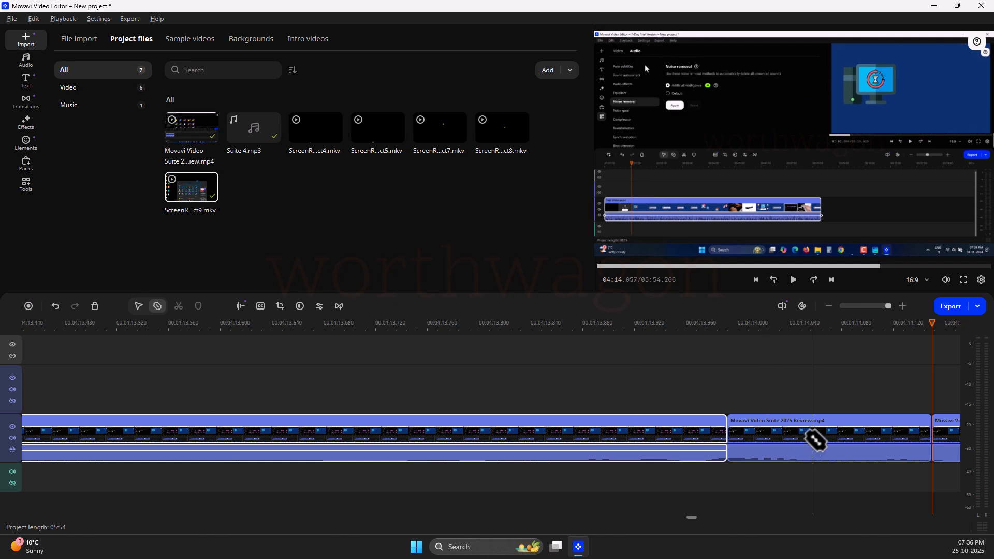
# - Delete the tiny review clip fragment between the cuts at about 04:13.990 and 04:14.150
pyautogui.press('v')
pyautogui.click(829, 445)
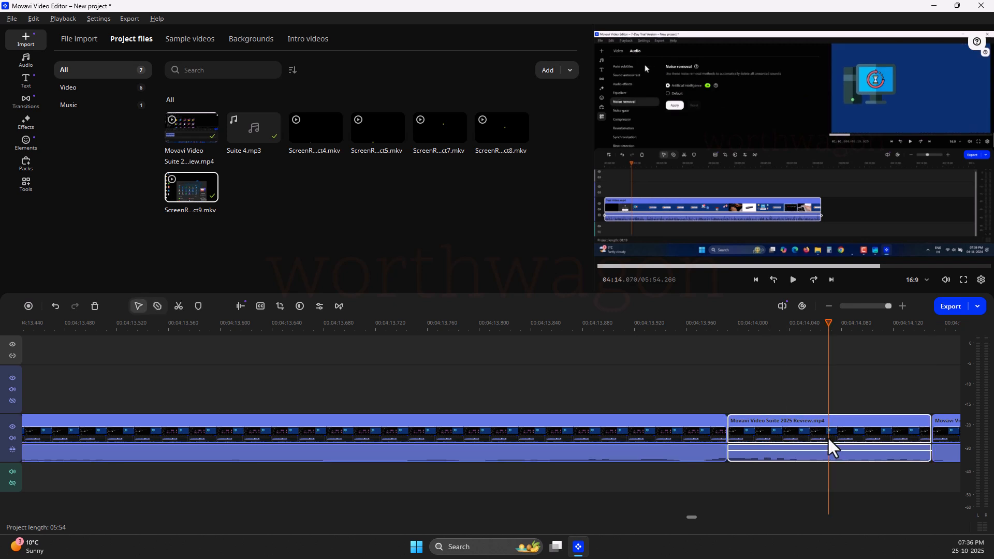
pyautogui.press('Delete')
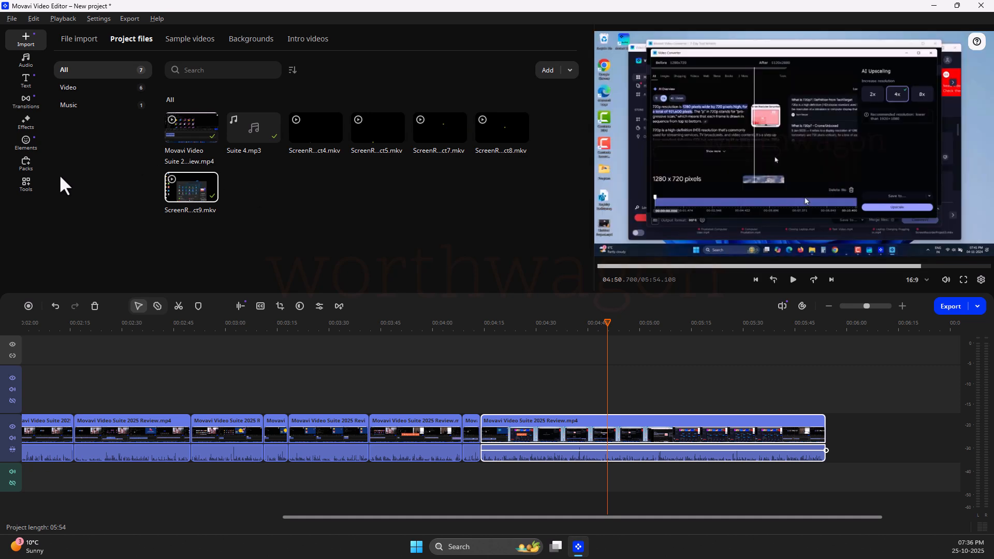
# - Remove silence from the review clip around 04:39 with the Auto silence removal mode
pyautogui.click(29, 182)
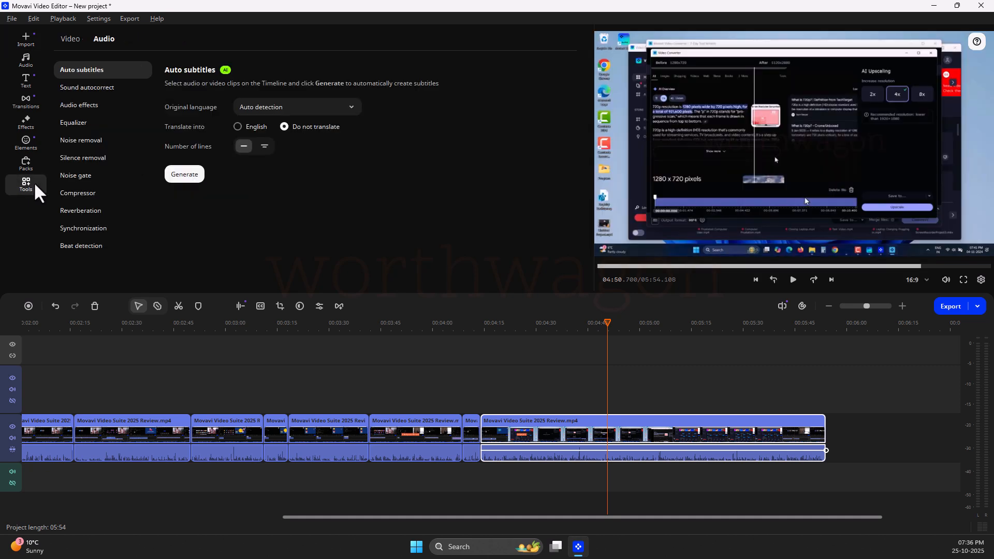
pyautogui.click(85, 154)
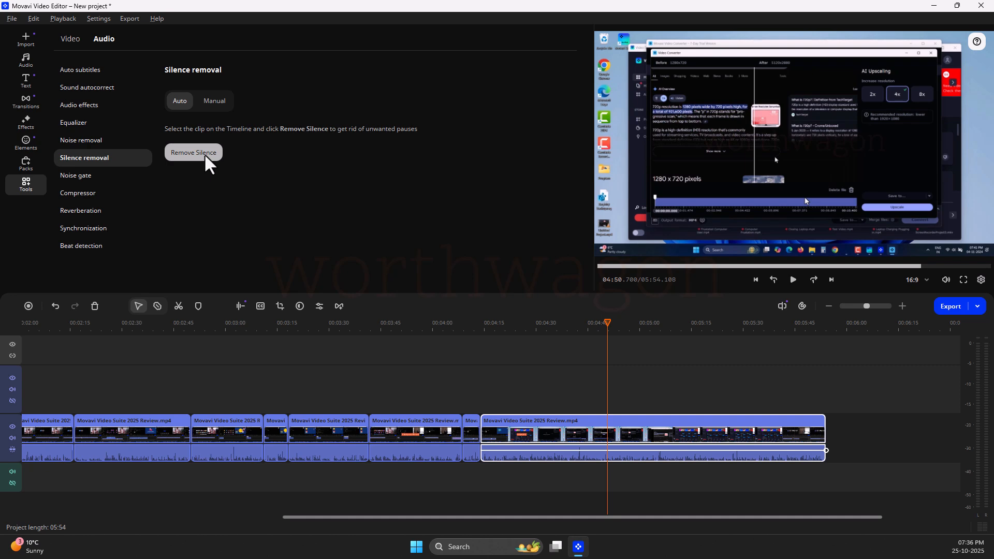
pyautogui.click(568, 417)
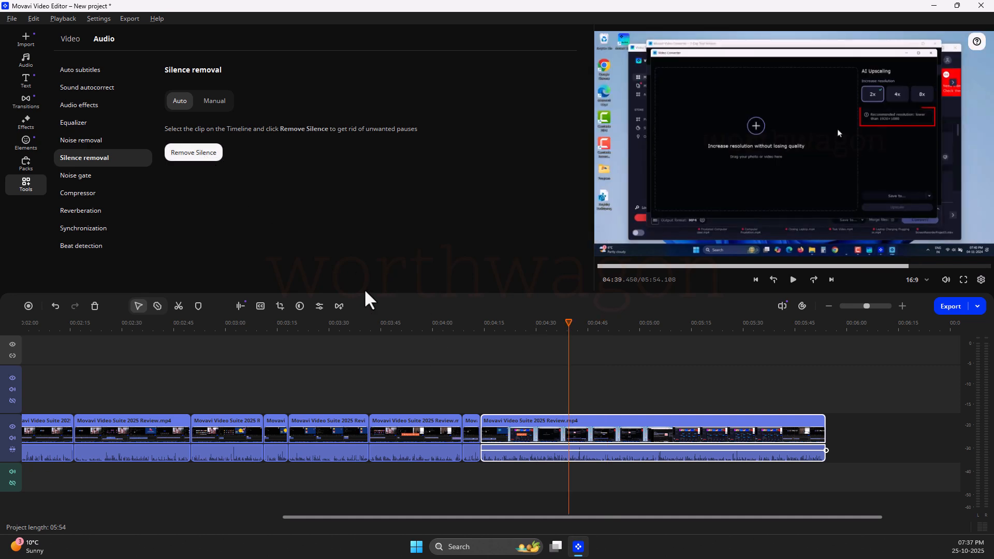
pyautogui.click(203, 153)
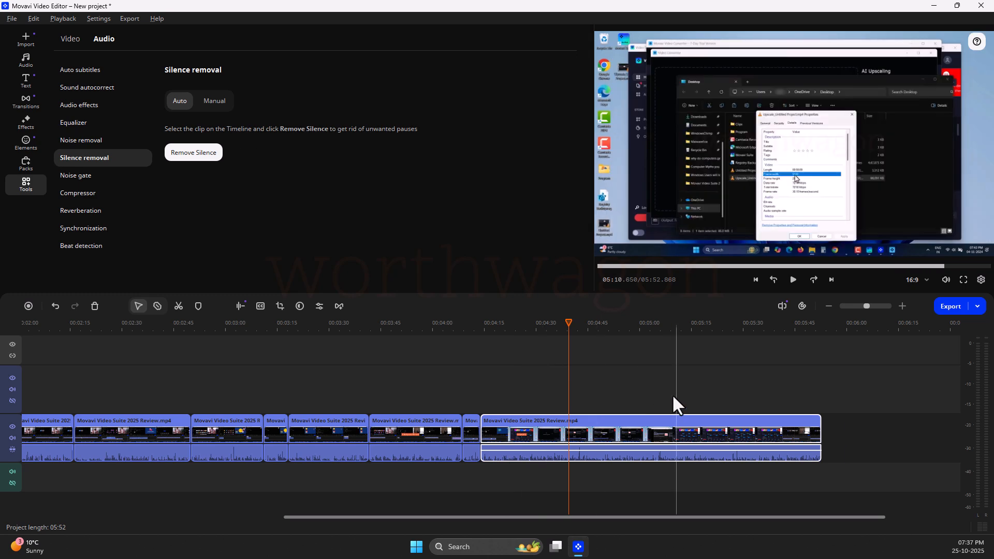
# - Detect scenes in the selected review clip with a minimum scene duration of 0.6 sec
pyautogui.click(73, 39)
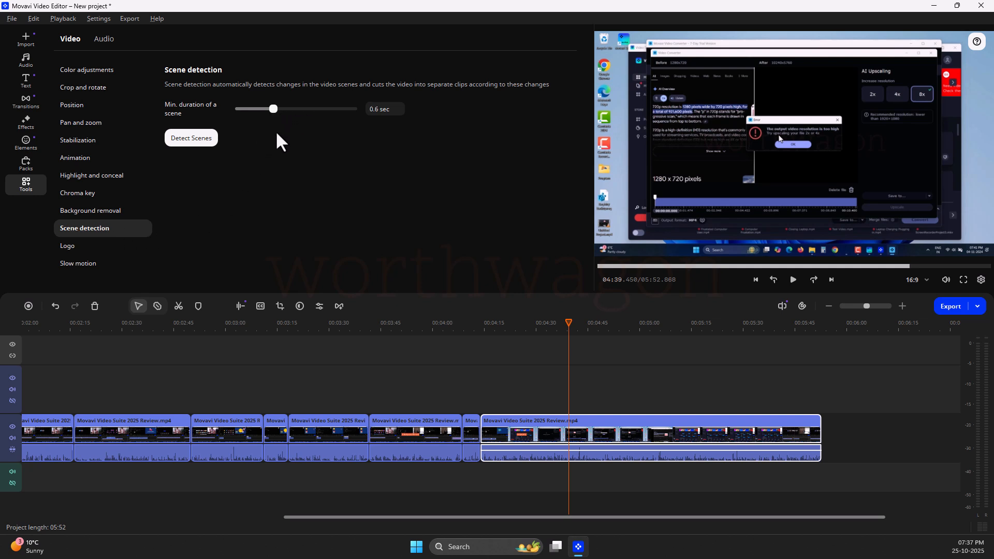
pyautogui.click(203, 138)
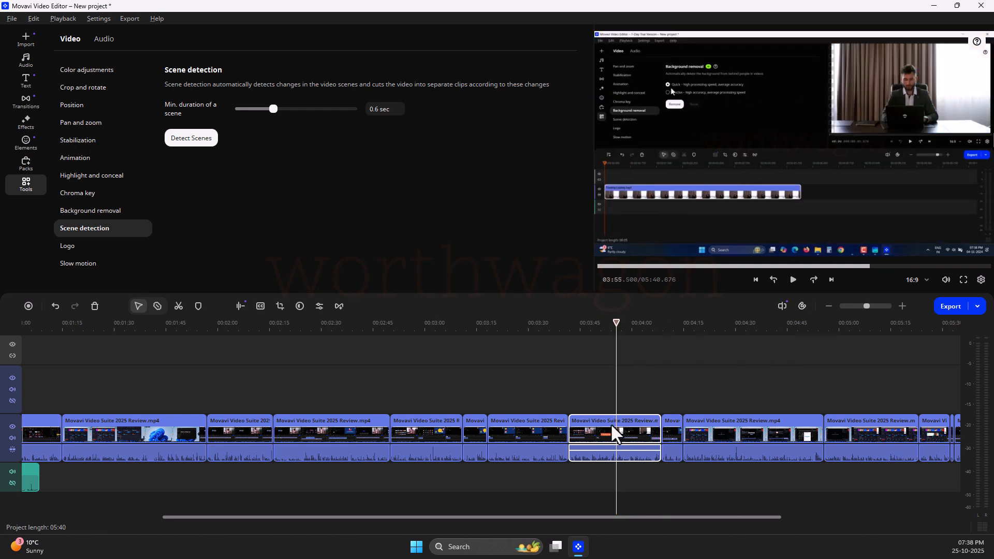
# - Generate single-line auto subtitles for the review clip around 04:30 with language auto detection and no translation
pyautogui.click(735, 419)
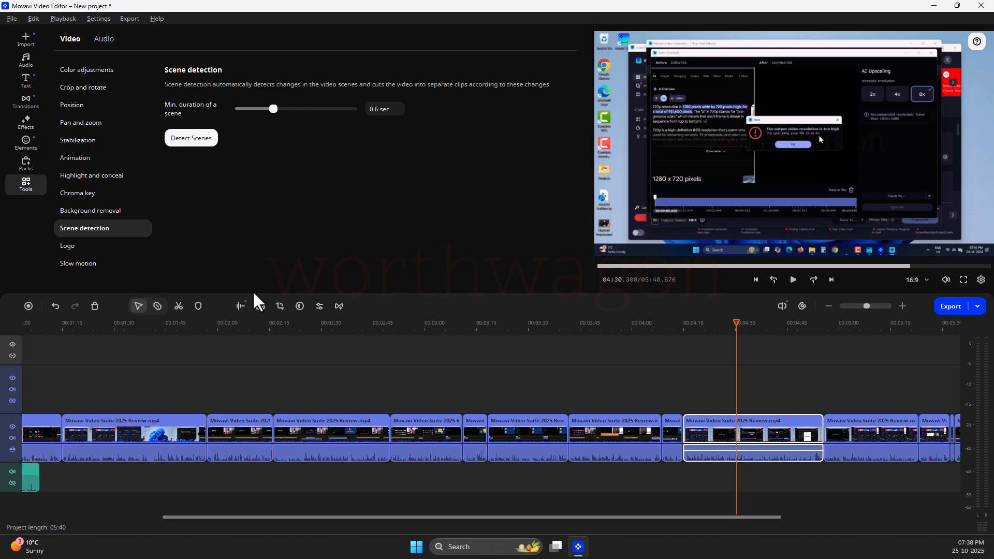
pyautogui.click(104, 39)
pyautogui.click(182, 175)
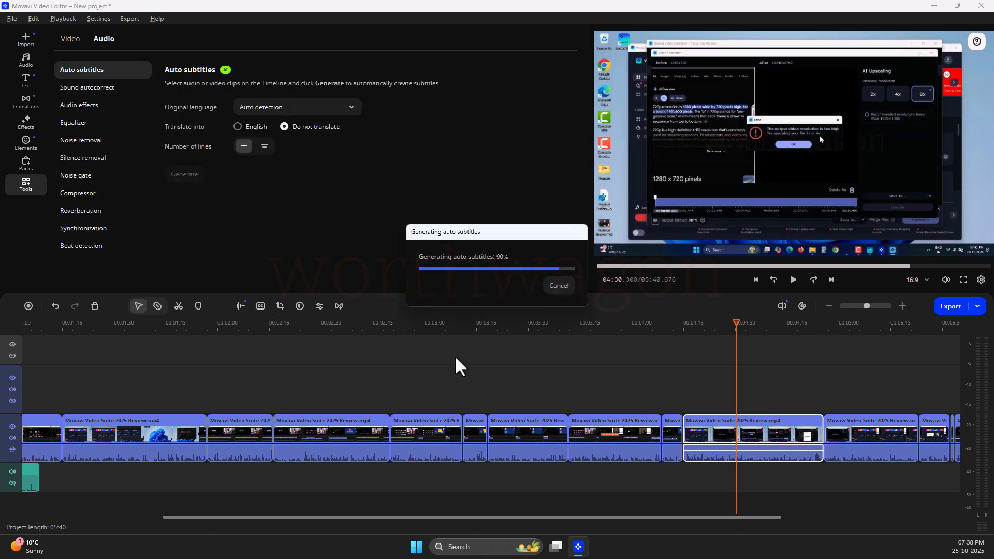
# - Look through the styles, design options and phrases available for the generated subtitles
pyautogui.click(118, 75)
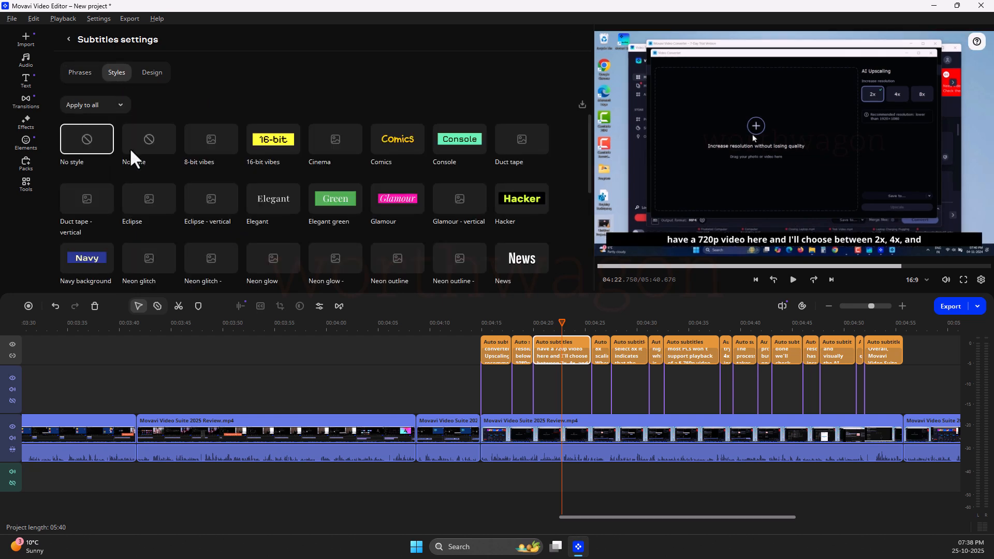
pyautogui.scroll(-2, 253, 244)
pyautogui.scroll(2, 249, 239)
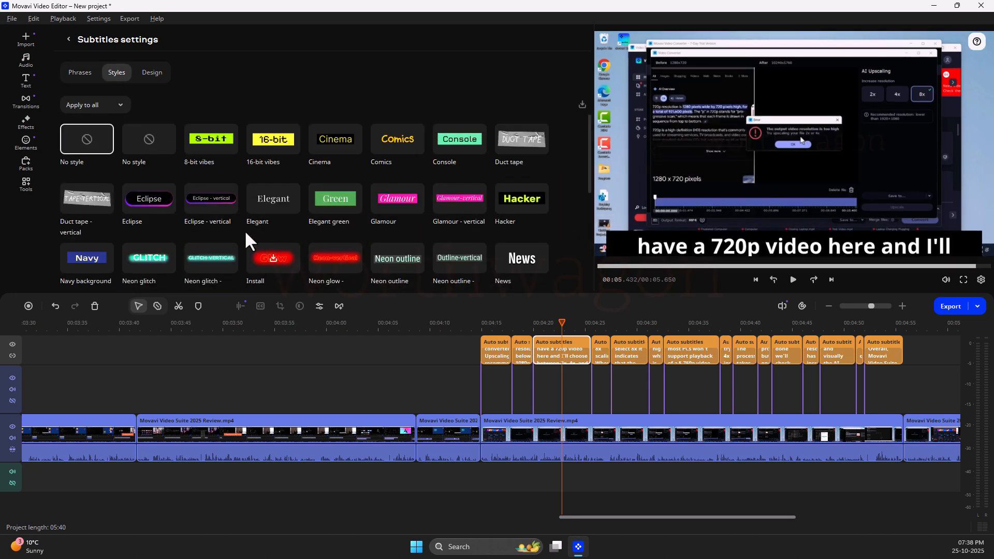
pyautogui.click(151, 72)
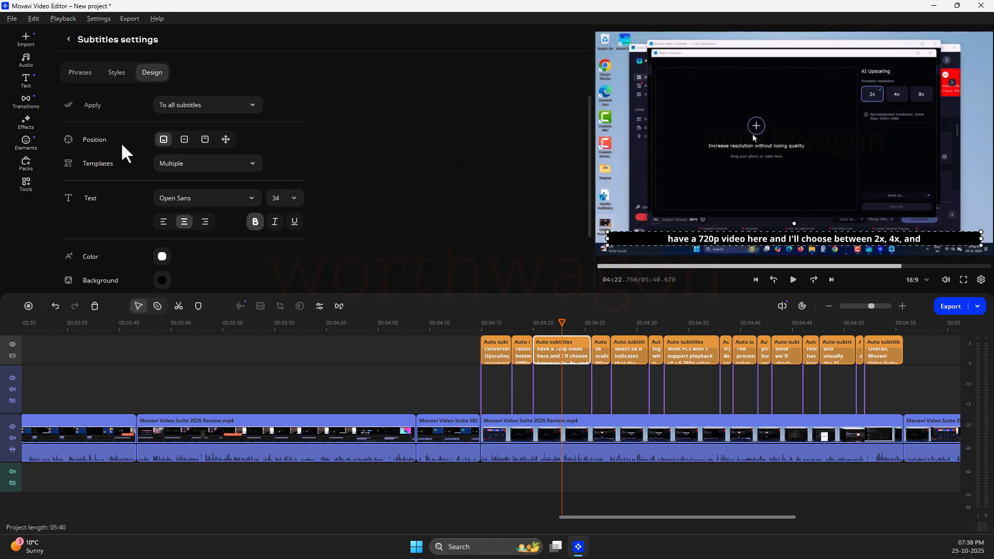
pyautogui.click(82, 71)
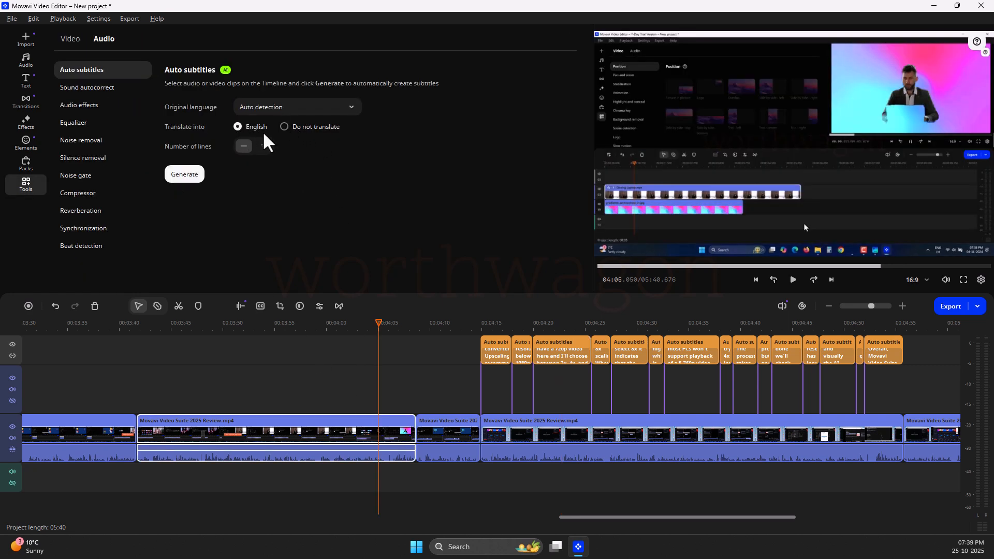
# - Check the original language choices for auto subtitles and the actions offered for the existing subtitle clips
pyautogui.click(290, 106)
pyautogui.click(273, 209)
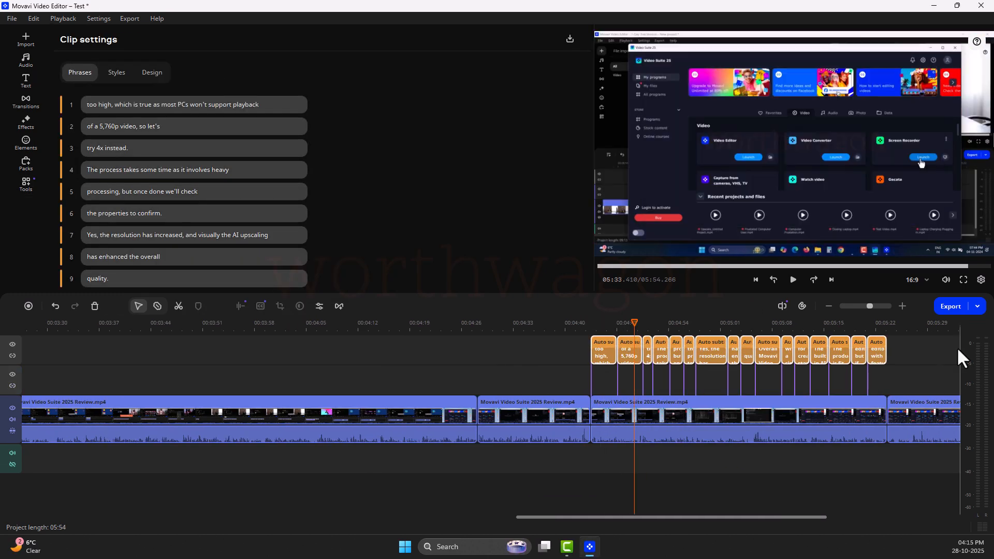
pyautogui.rightClick(771, 347)
pyautogui.click(800, 240)
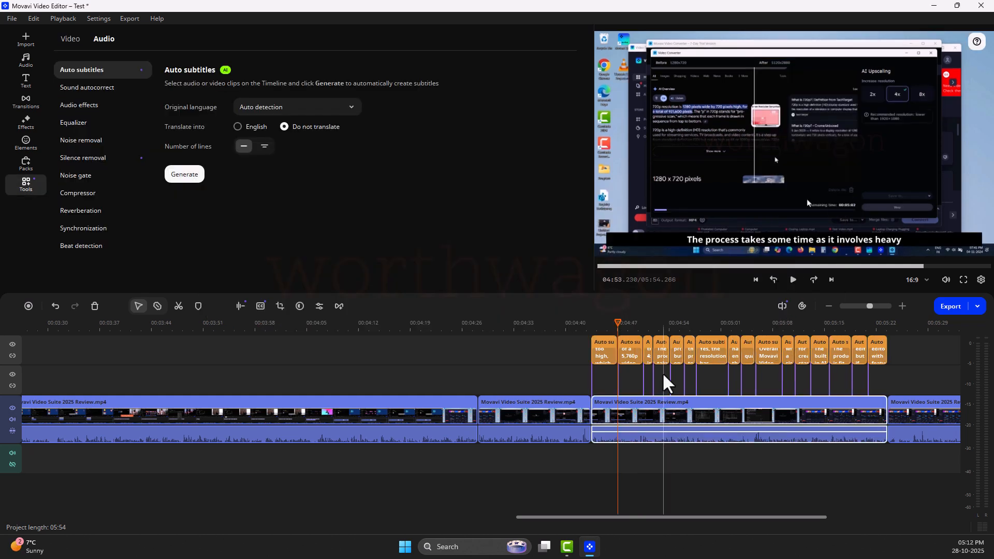
# - Select the review clip around 04:30 and preview the featured effects Black and white 1 and Black and white 4
pyautogui.click(500, 412)
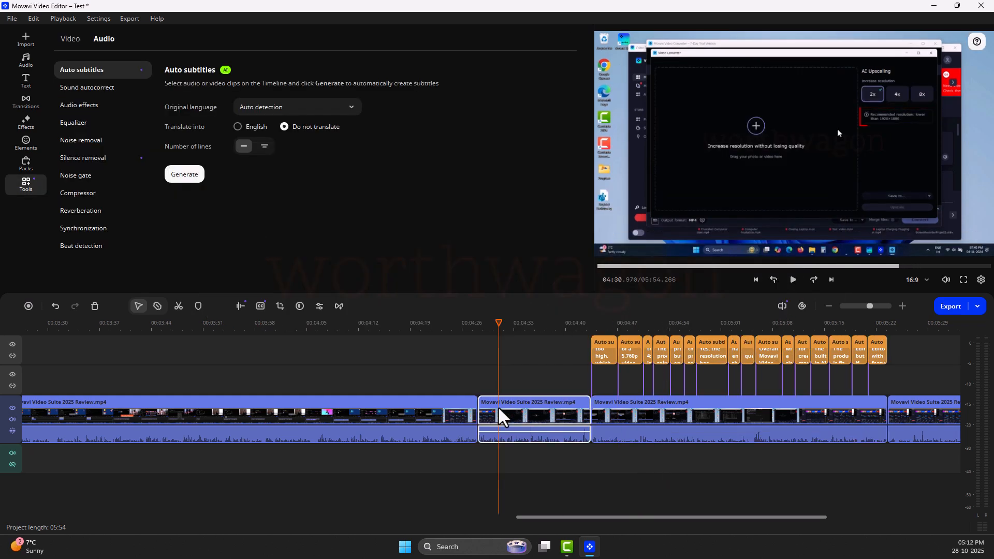
pyautogui.click(24, 123)
pyautogui.moveTo(184, 137)
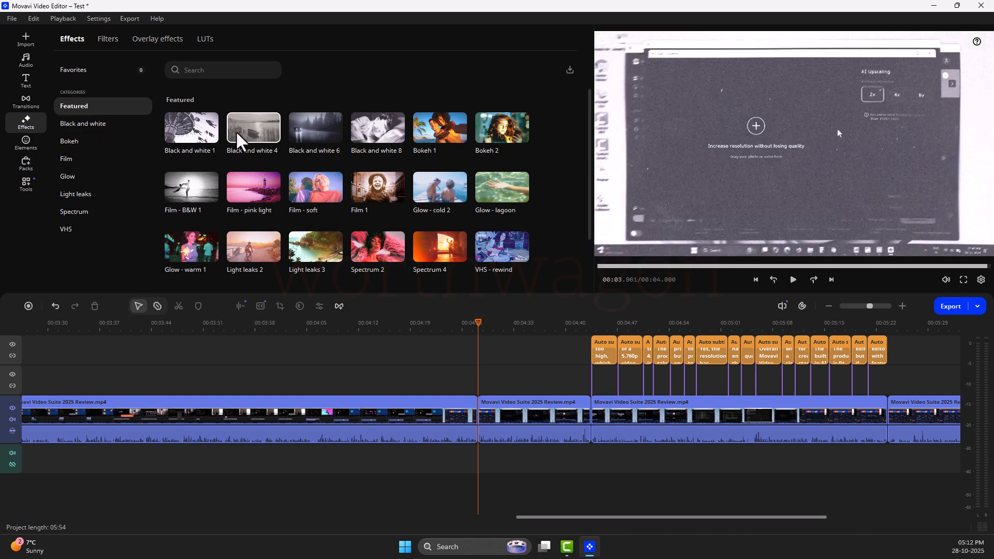
pyautogui.moveTo(270, 139)
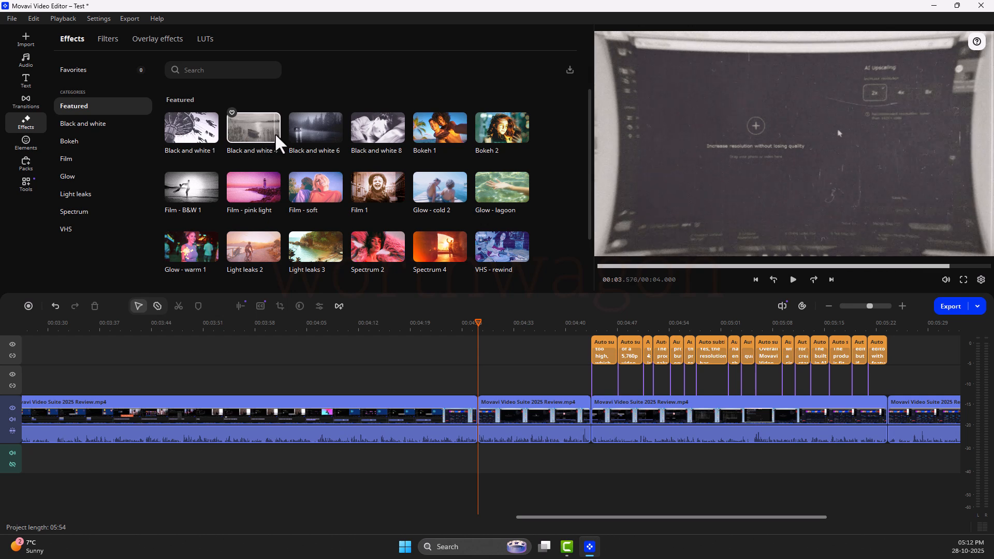
# - Preview the Fade to black transition and the Fly in title, and return to the import section
pyautogui.click(36, 100)
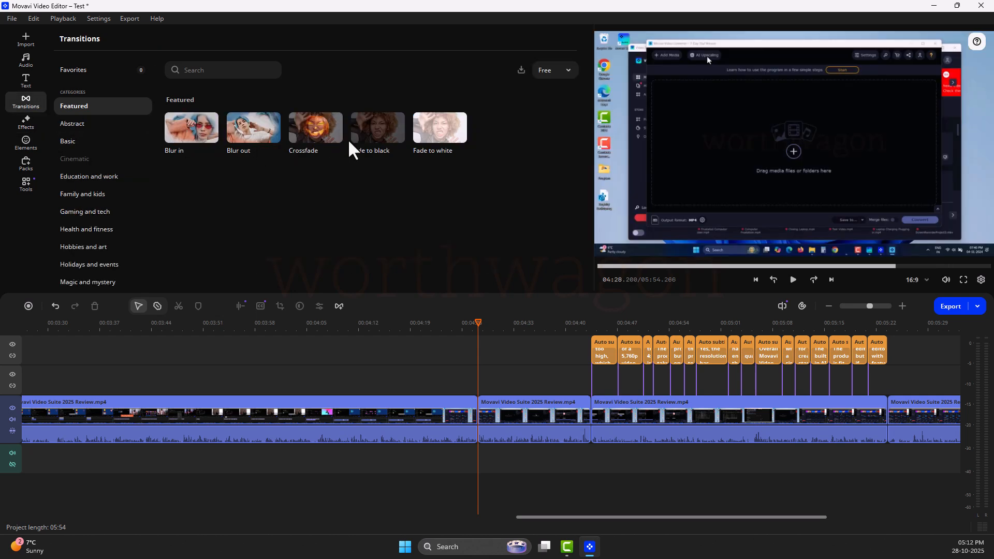
pyautogui.moveTo(382, 139)
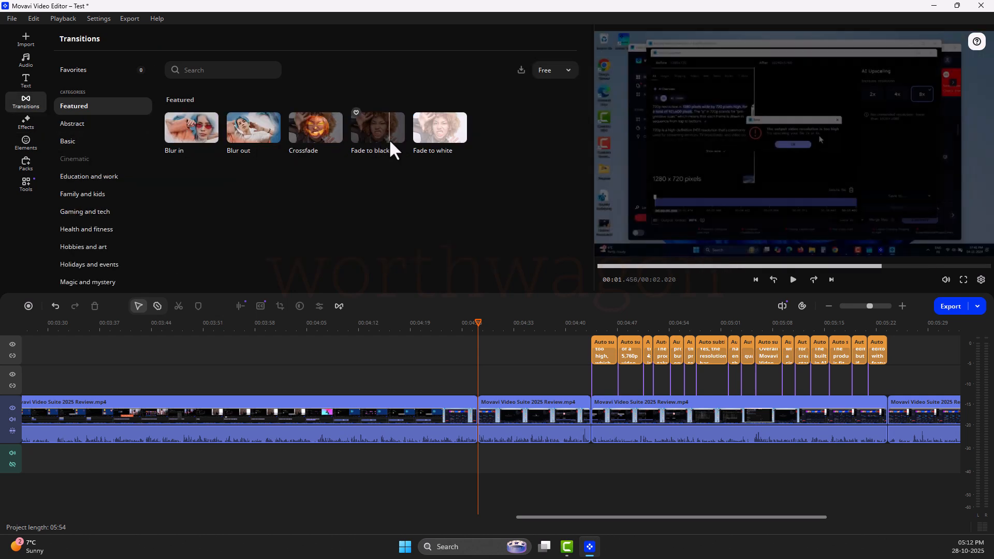
pyautogui.click(26, 80)
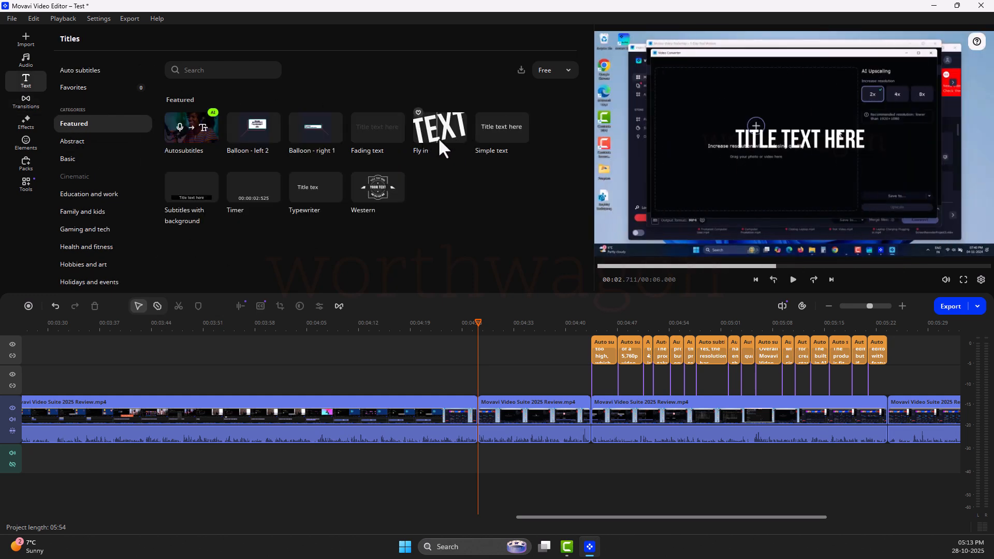
pyautogui.click(431, 138)
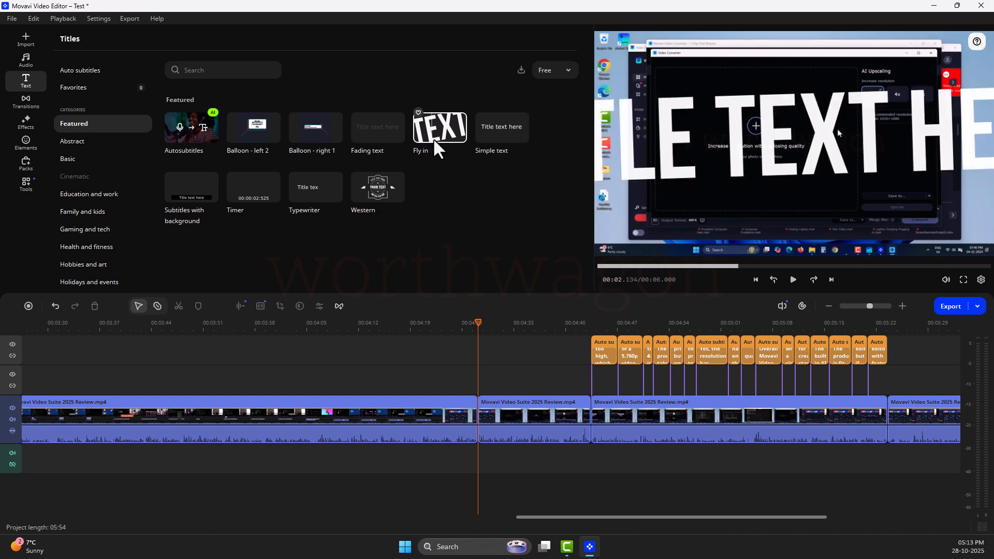
pyautogui.click(33, 46)
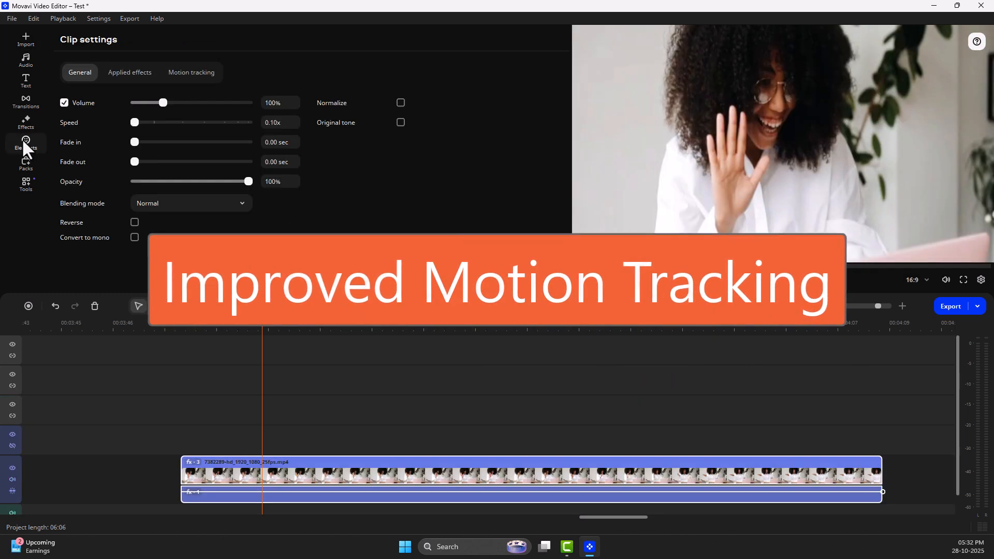
# - Add the laughing emoji sticker above the waving woman clip, and shrink and place it over her raised hand
pyautogui.click(22, 138)
pyautogui.moveTo(203, 126); pyautogui.dragTo(871, 409)
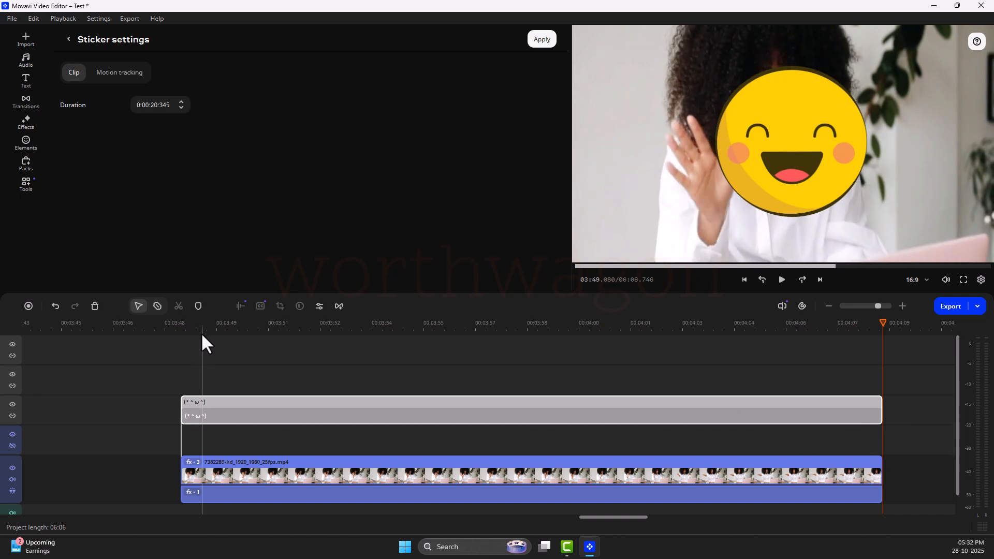
pyautogui.moveTo(708, 225); pyautogui.dragTo(786, 134)
pyautogui.moveTo(831, 110); pyautogui.dragTo(722, 188)
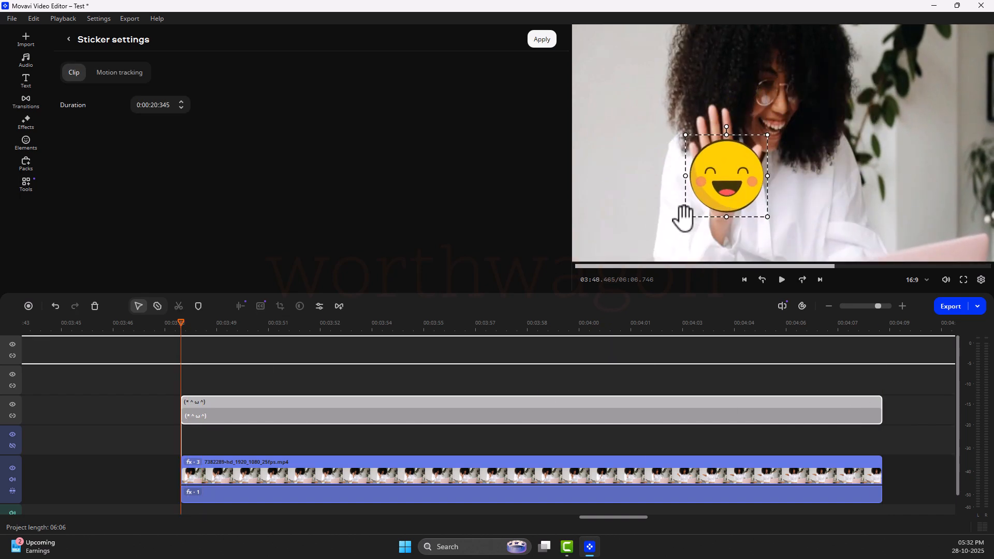
# - Track the waving hand with the AI motion tracking method so the sticker follows it, and play the result
pyautogui.click(107, 76)
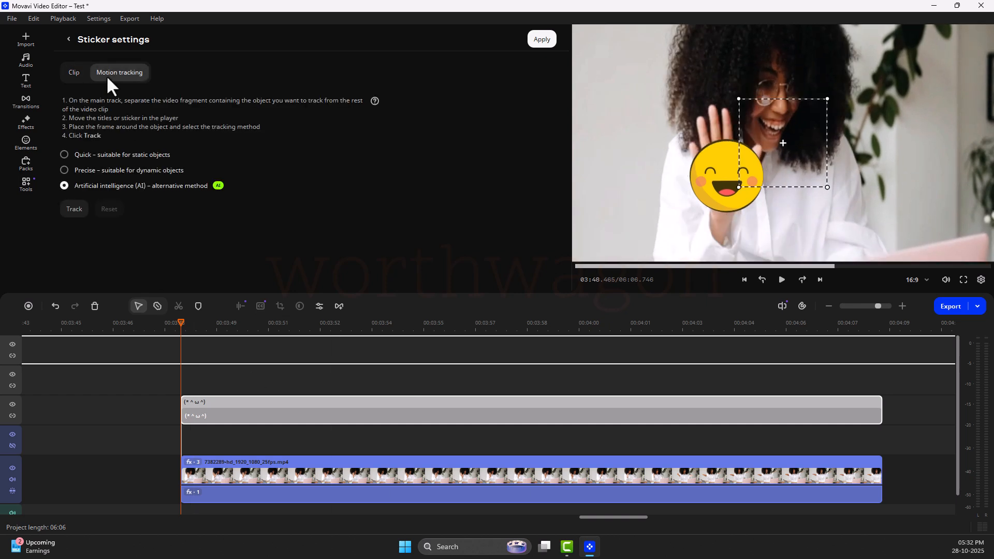
pyautogui.moveTo(781, 170); pyautogui.dragTo(720, 190)
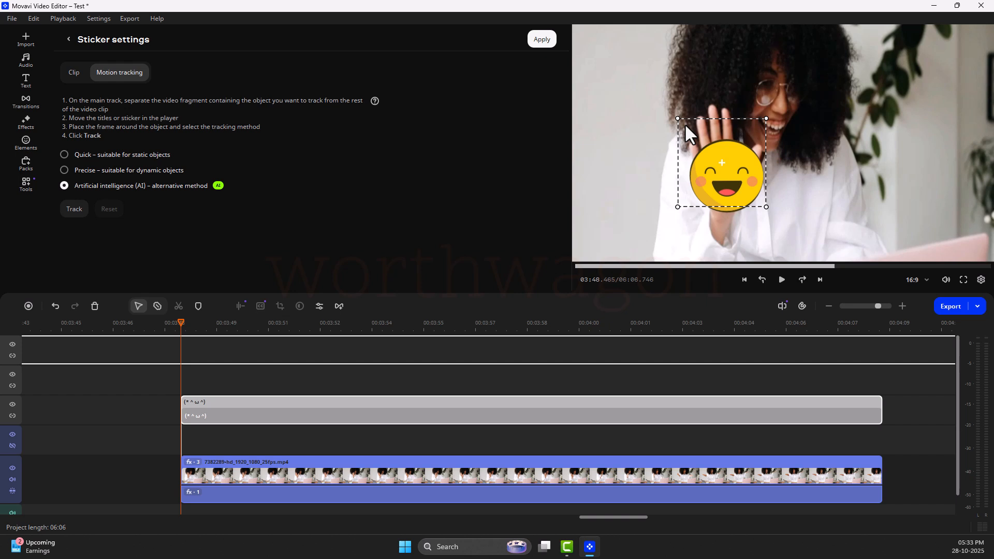
pyautogui.moveTo(718, 172); pyautogui.dragTo(722, 187)
pyautogui.click(74, 210)
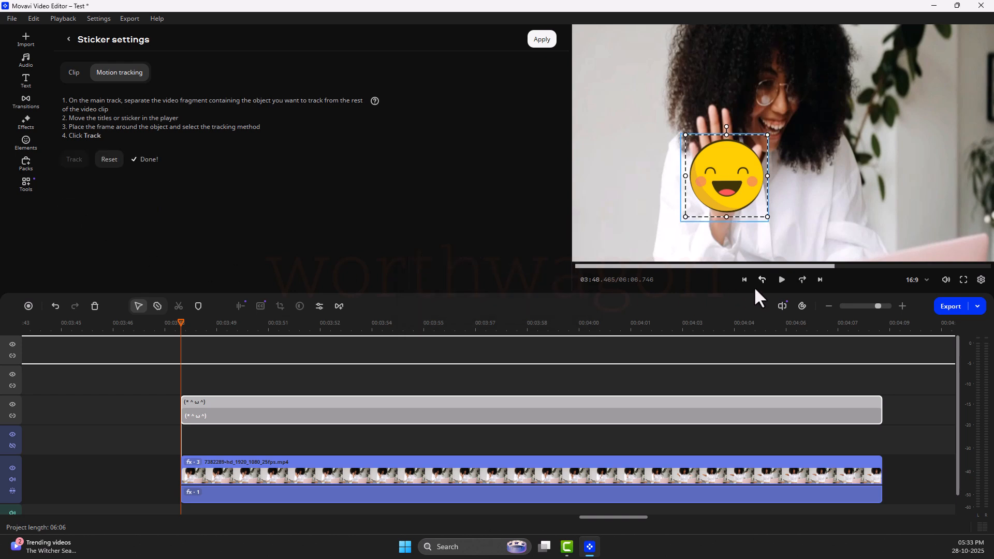
pyautogui.click(781, 280)
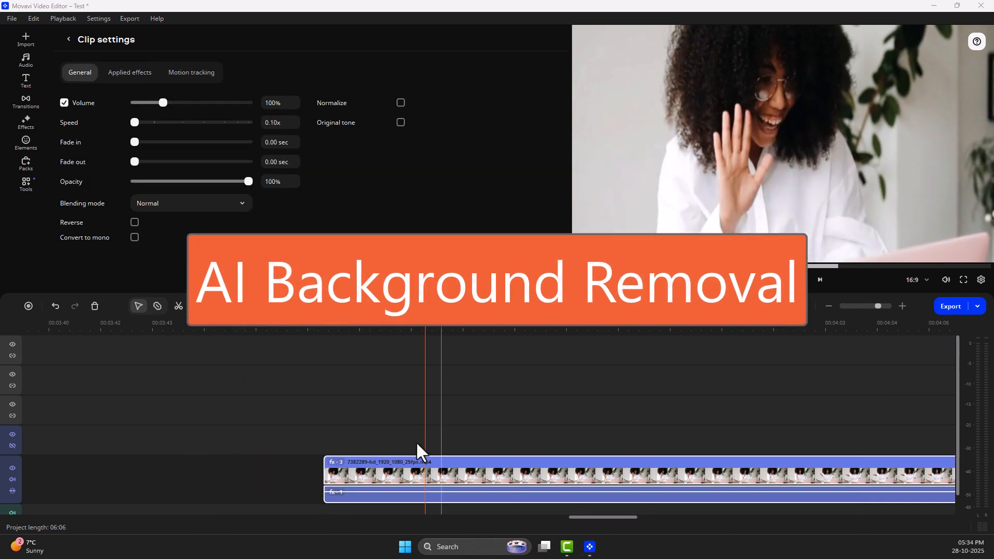
# - Remove the background behind the waving woman with AI background removal, using the Precise accuracy option
pyautogui.click(24, 187)
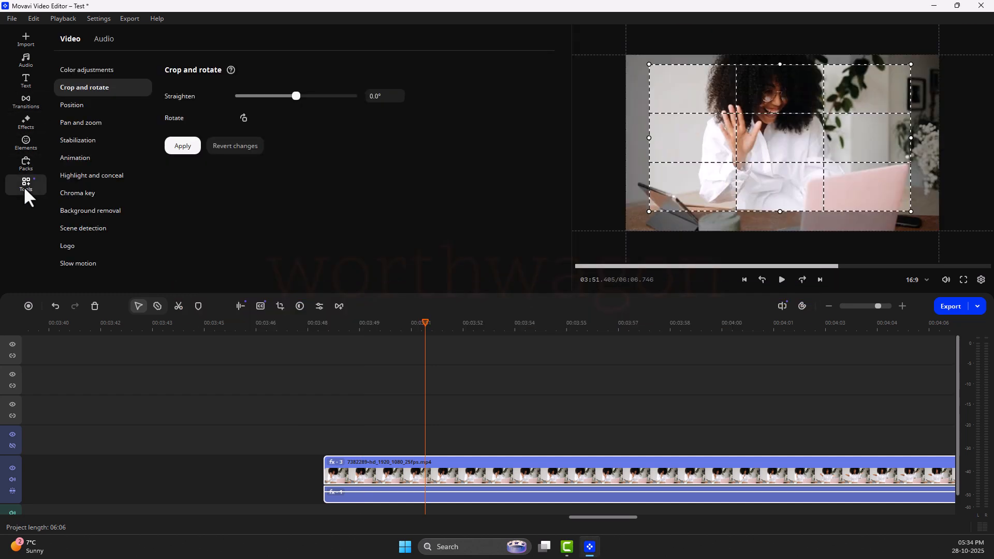
pyautogui.click(83, 210)
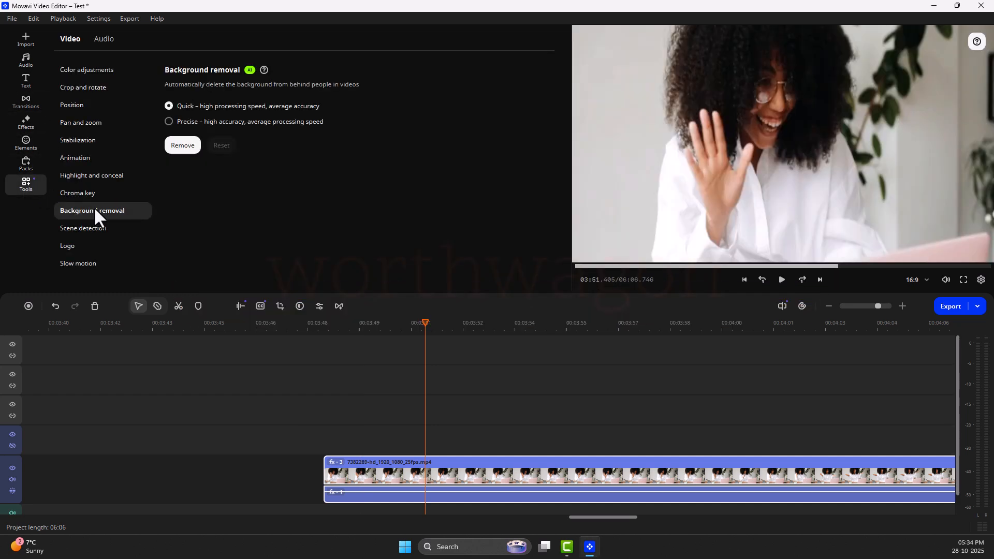
pyautogui.click(182, 146)
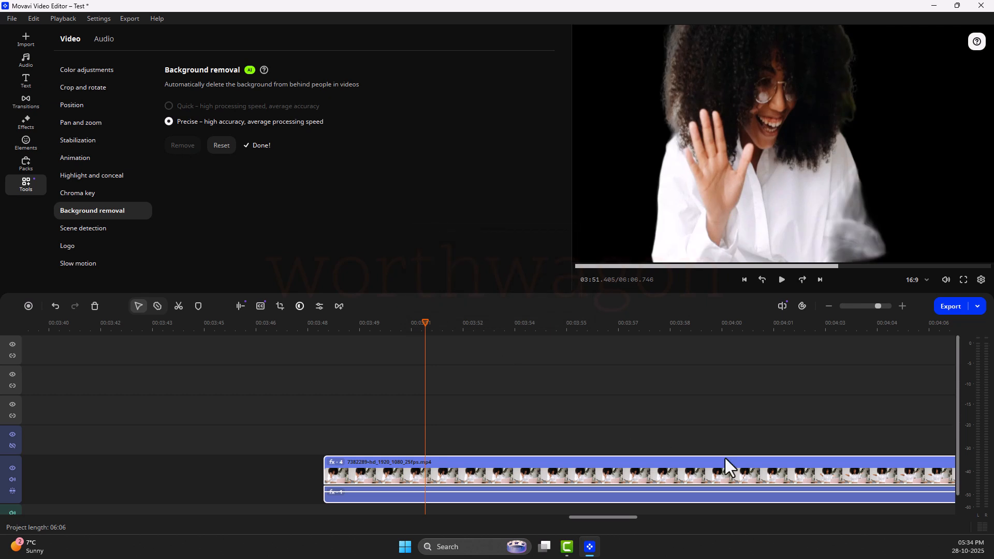
# - Examine the Chroma key settings for the waving woman clip and select the clip near its beginning
pyautogui.scroll(-3, 727, 466)
pyautogui.click(89, 195)
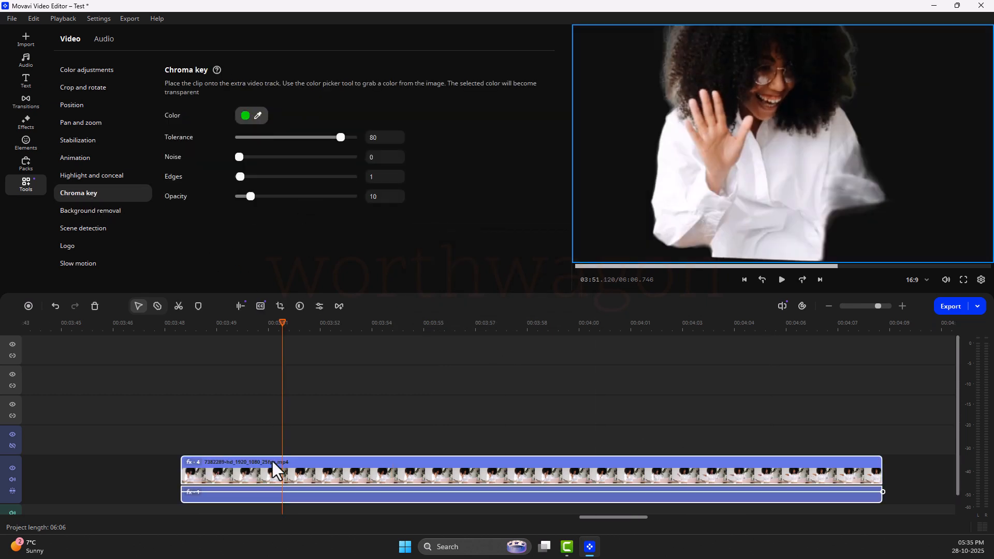
pyautogui.click(273, 462)
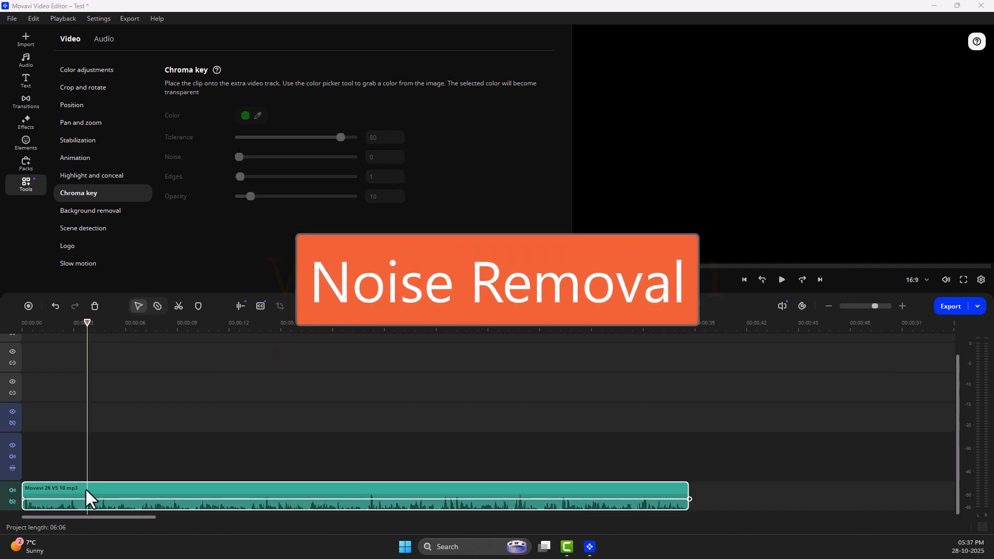
# - Apply Artificial intelligence noise removal to the Movavi 26 VS 10.mp3 audio clip and play it from about 19 seconds
pyautogui.click(104, 37)
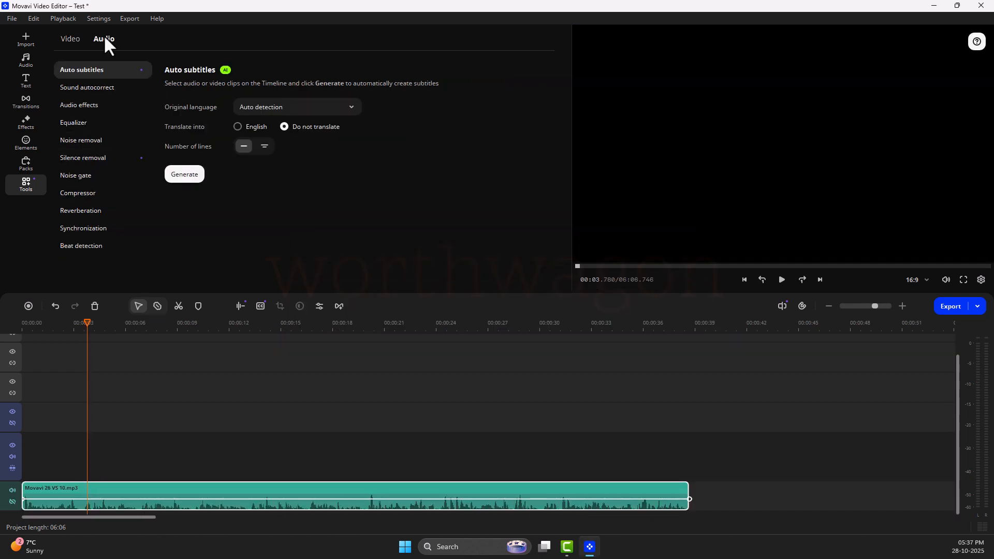
pyautogui.click(77, 140)
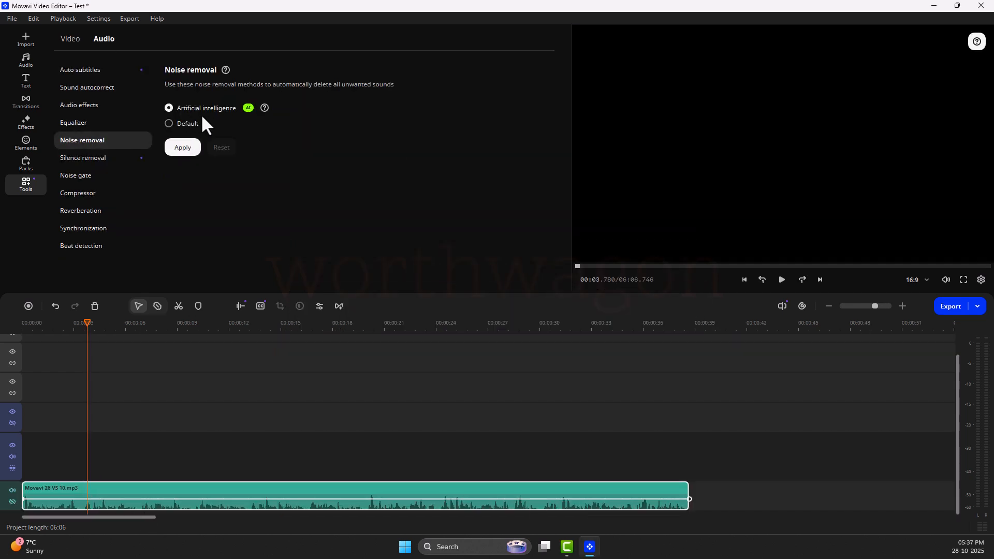
pyautogui.click(184, 148)
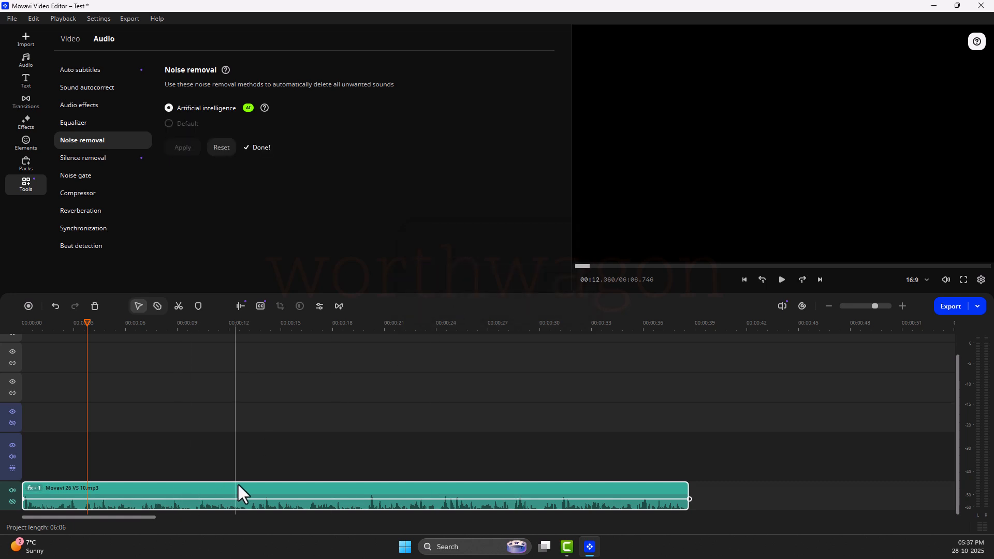
pyautogui.moveTo(88, 326); pyautogui.dragTo(360, 359)
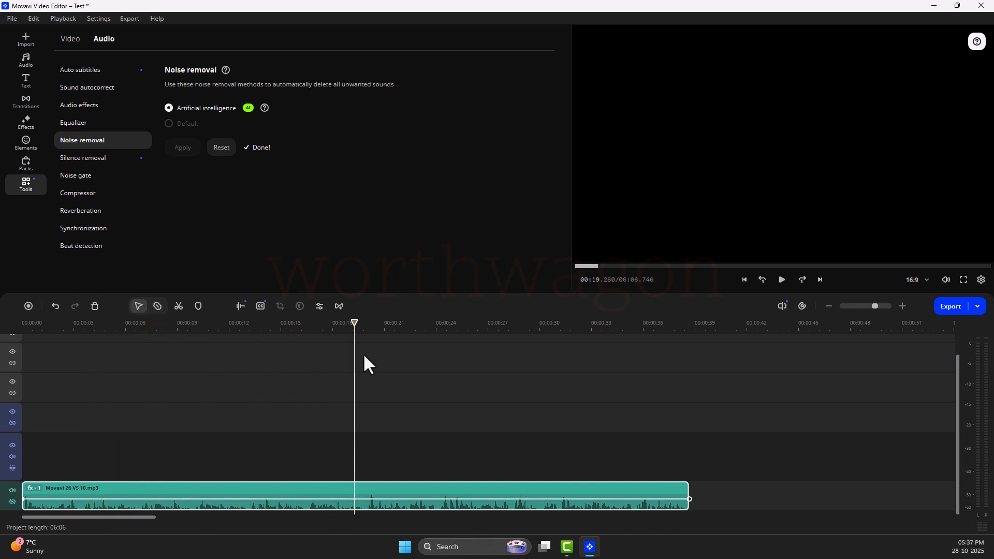
pyautogui.click(781, 280)
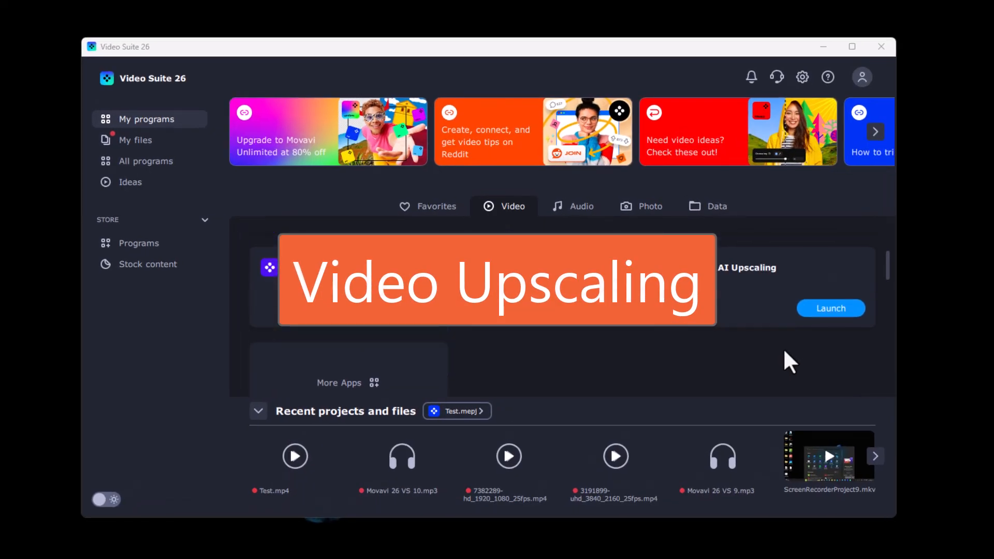
# - Launch AI Upscaling and check the video details of 3120662-hd_1280_720_25fps.mp4 in its file properties
pyautogui.click(844, 350)
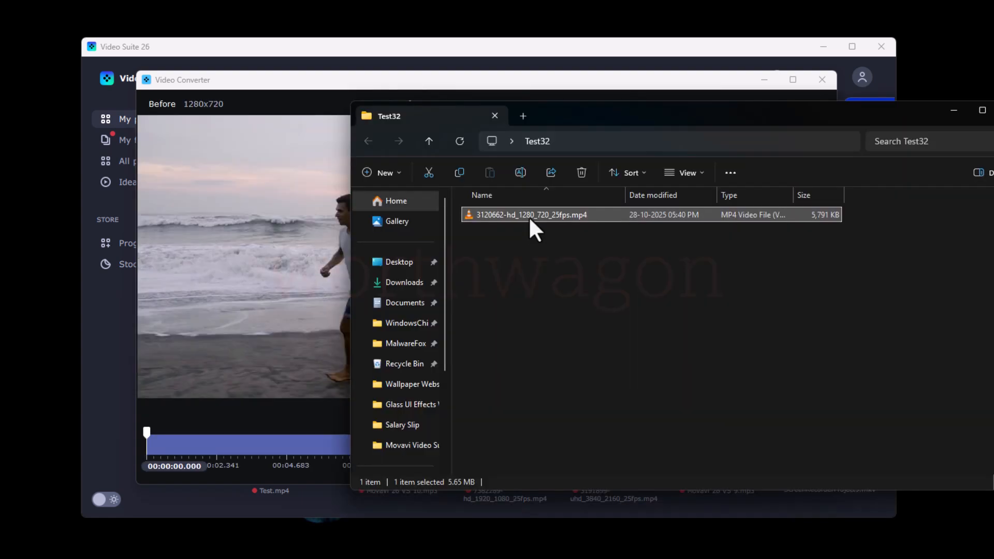
pyautogui.rightClick(528, 213)
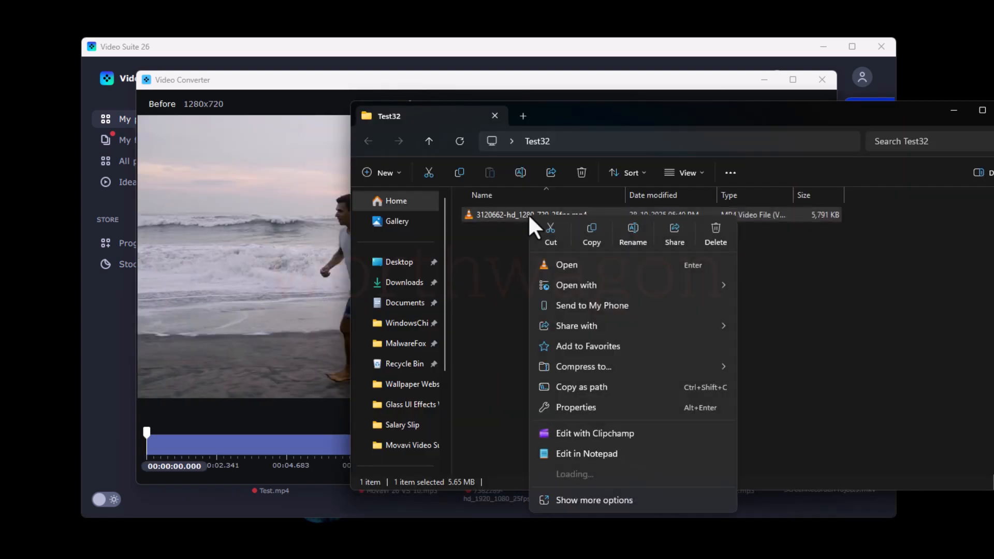
pyautogui.click(581, 407)
pyautogui.click(793, 171)
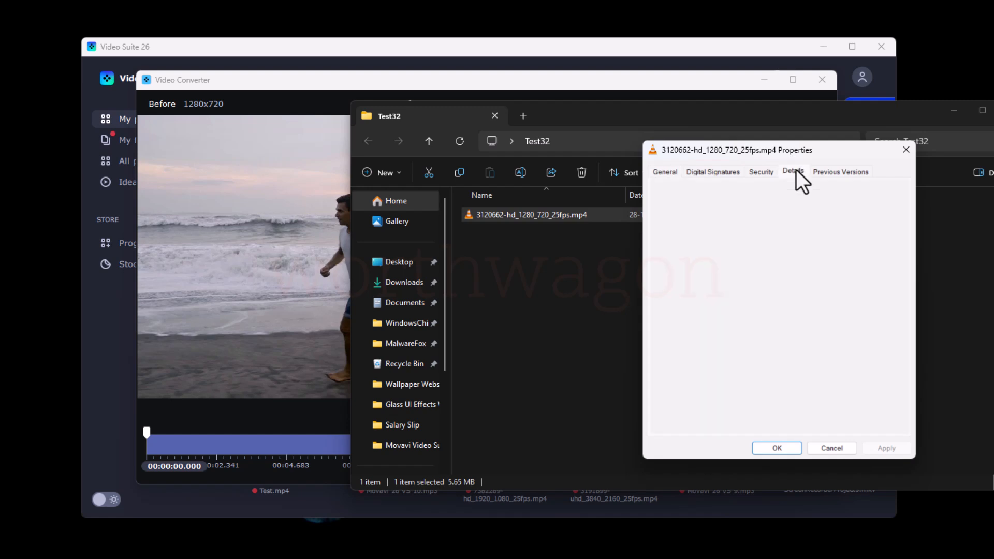
pyautogui.click(822, 446)
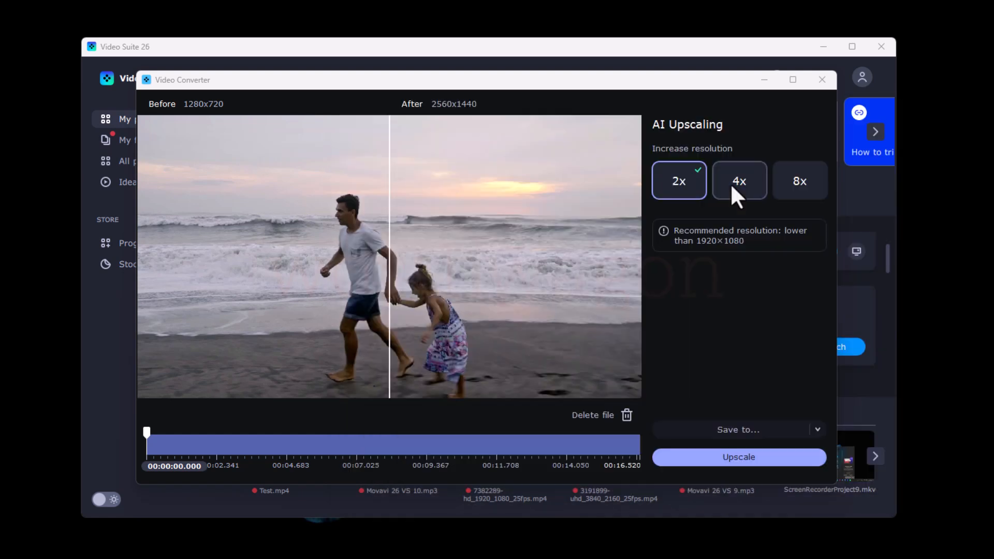
# - Upscale the loaded beach video at 4x resolution
pyautogui.click(730, 182)
pyautogui.click(765, 454)
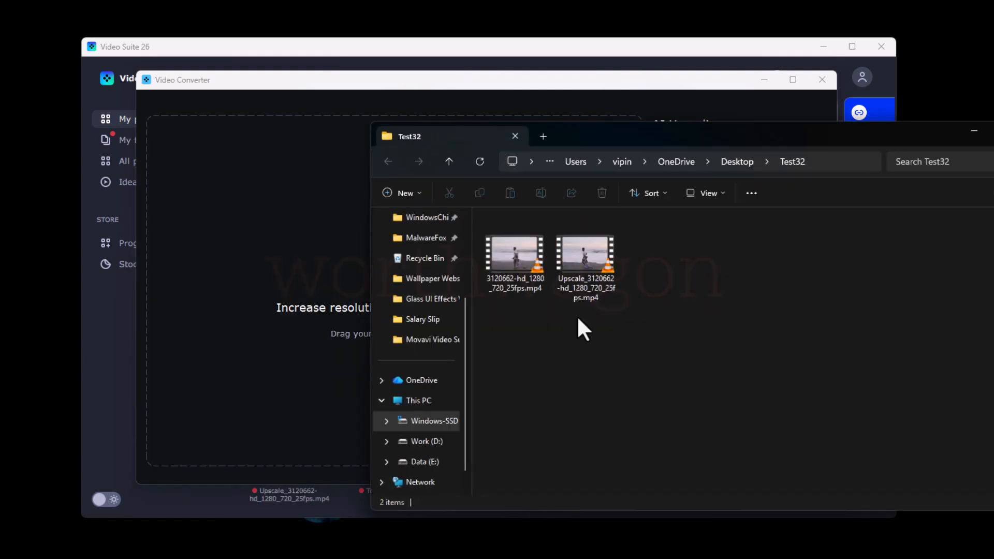
# - Check the video details of Upscale_3120662-hd_1280_720_25fps.mp4 in its file properties, and open the video for playback
pyautogui.rightClick(587, 256)
pyautogui.click(641, 447)
pyautogui.click(840, 203)
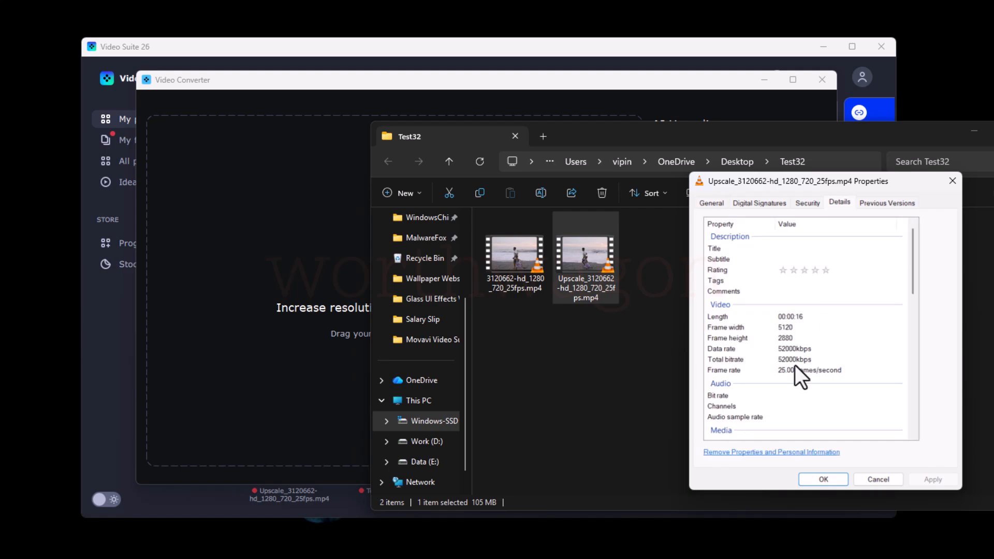
pyautogui.click(823, 479)
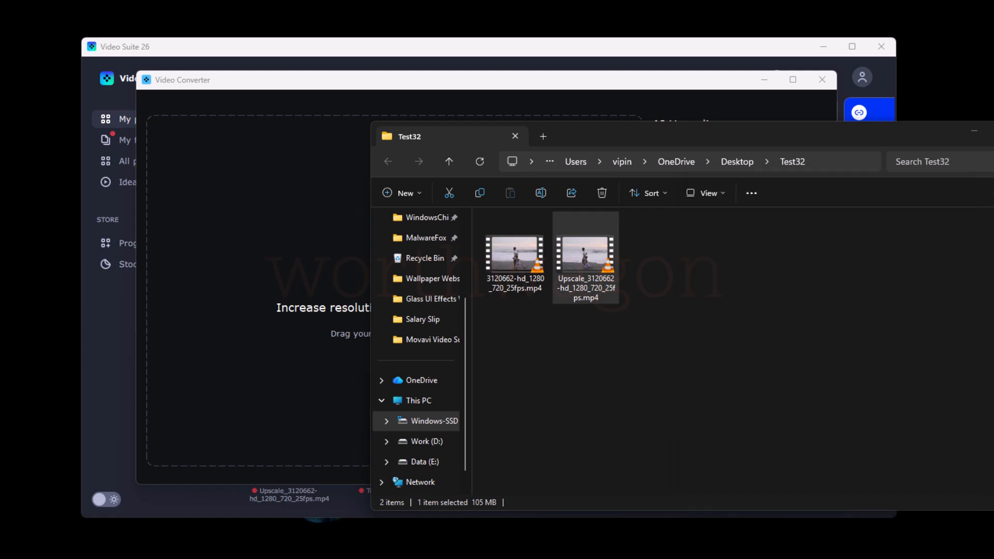
pyautogui.doubleClick(586, 259)
pyautogui.doubleClick(591, 92)
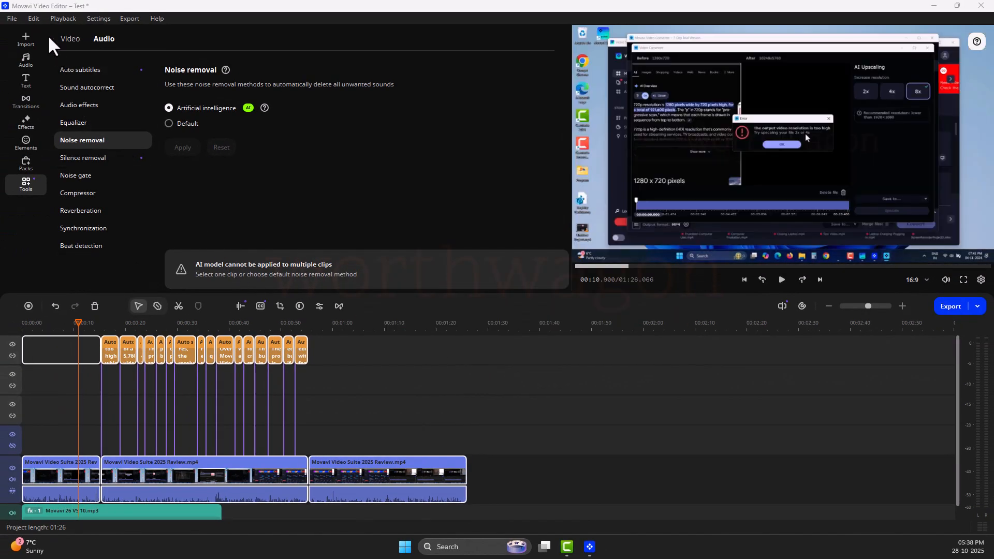
# - Export the project to the computer as an MP4 video titled Test with Good quality
pyautogui.click(126, 18)
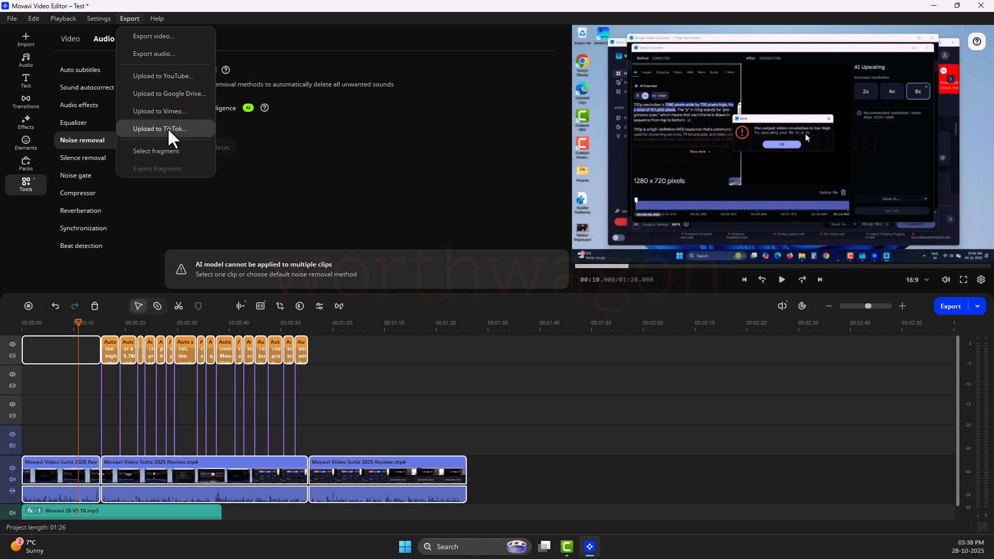
pyautogui.click(154, 35)
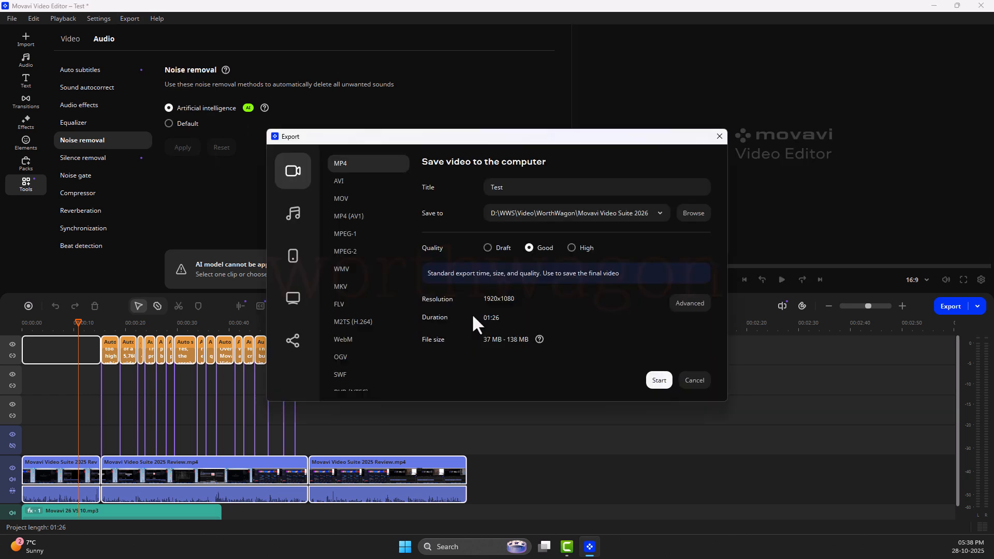
pyautogui.click(660, 381)
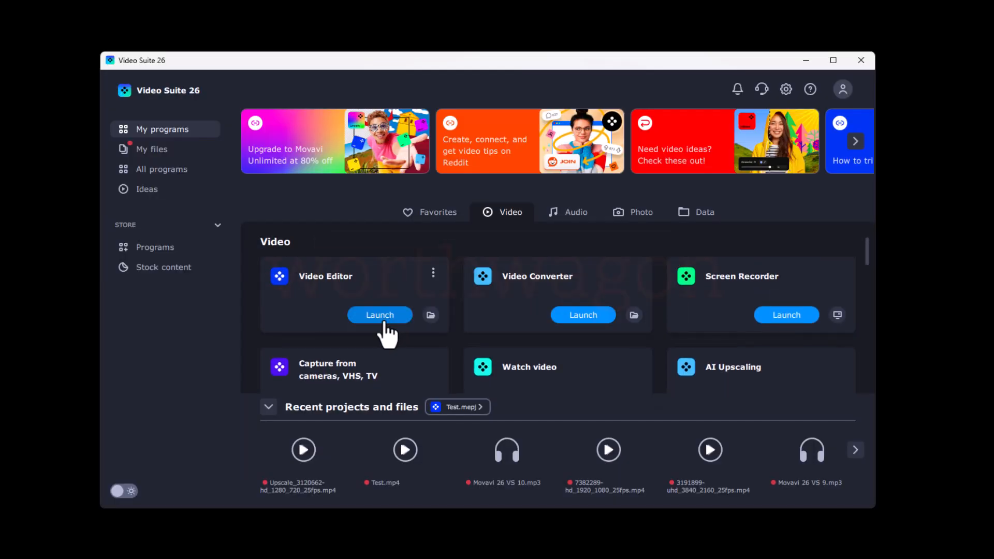
# - Launch Video Editor from Video Suite and open the Test.mepj project
pyautogui.click(385, 316)
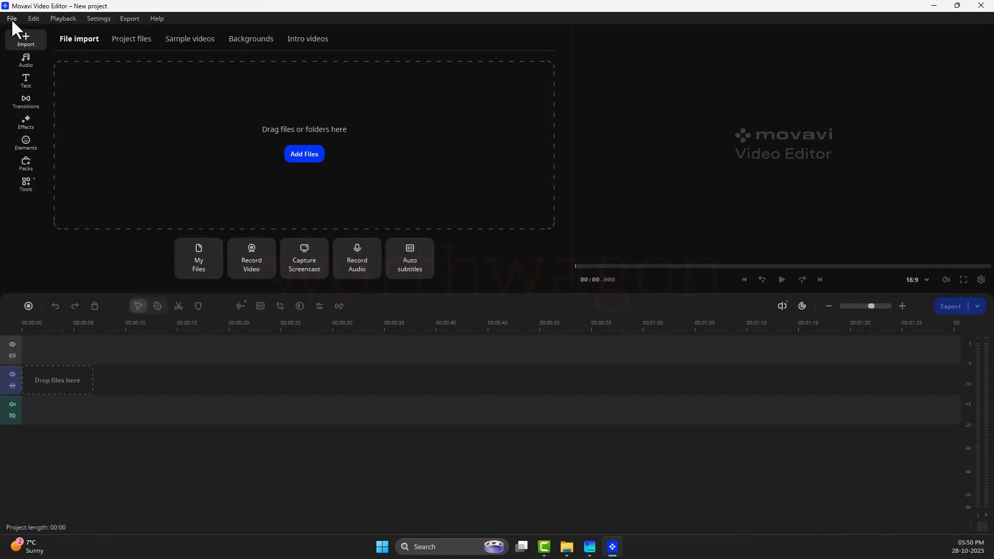
pyautogui.click(11, 18)
pyautogui.click(43, 96)
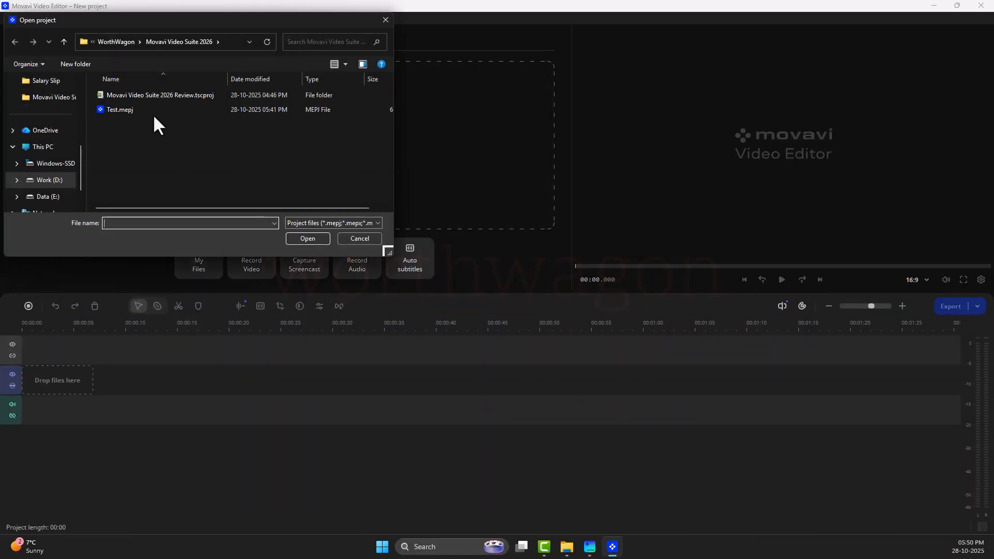
pyautogui.doubleClick(155, 113)
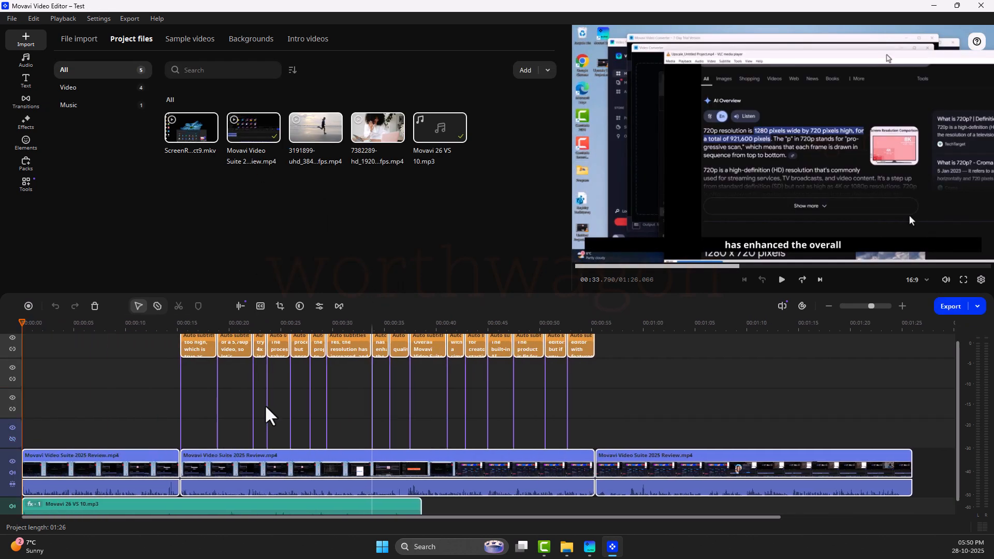
# - Scrub the timeline to about 00:51, look over the Scene detection tool, and view the Silence removal options for the middle review clip
pyautogui.moveTo(158, 322); pyautogui.dragTo(558, 310)
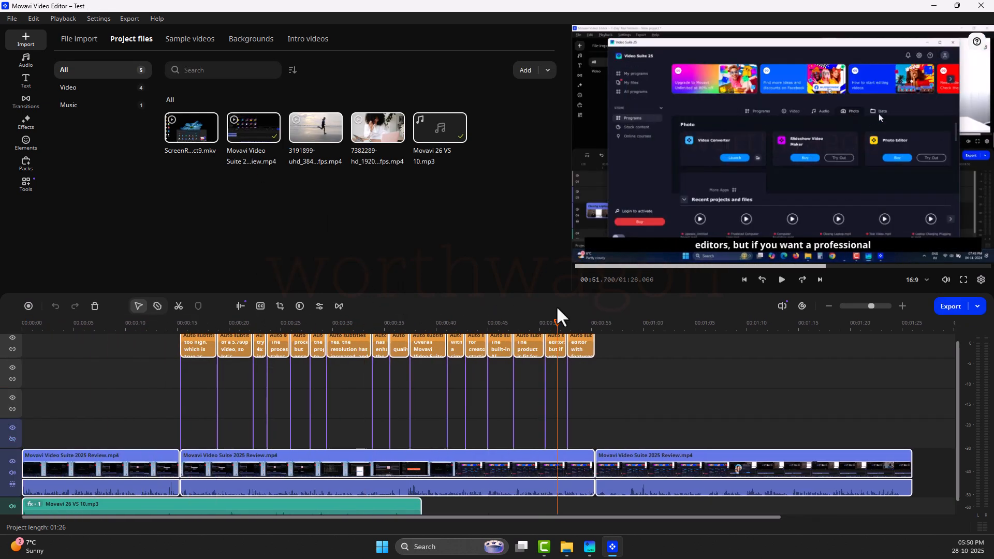
pyautogui.click(32, 183)
pyautogui.click(106, 237)
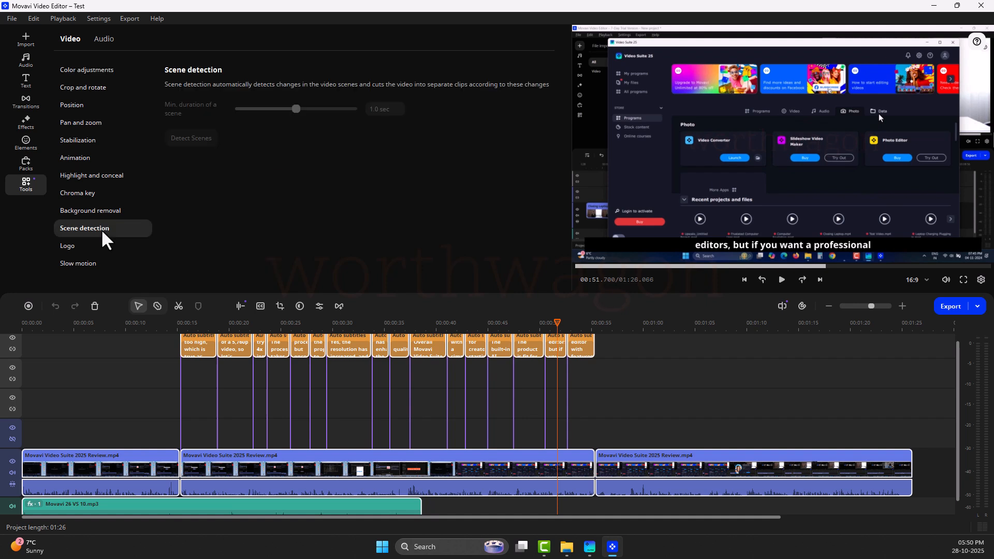
pyautogui.click(105, 40)
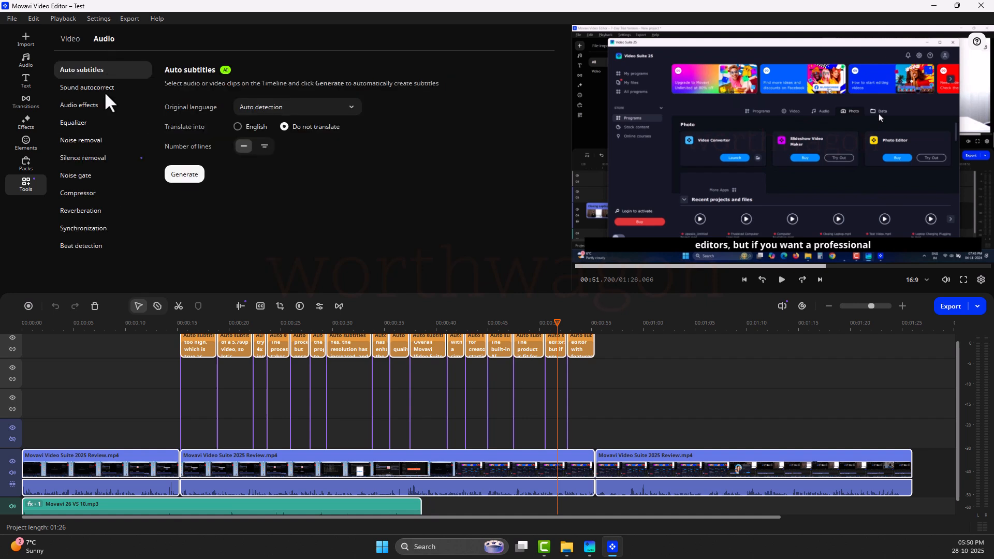
pyautogui.click(87, 162)
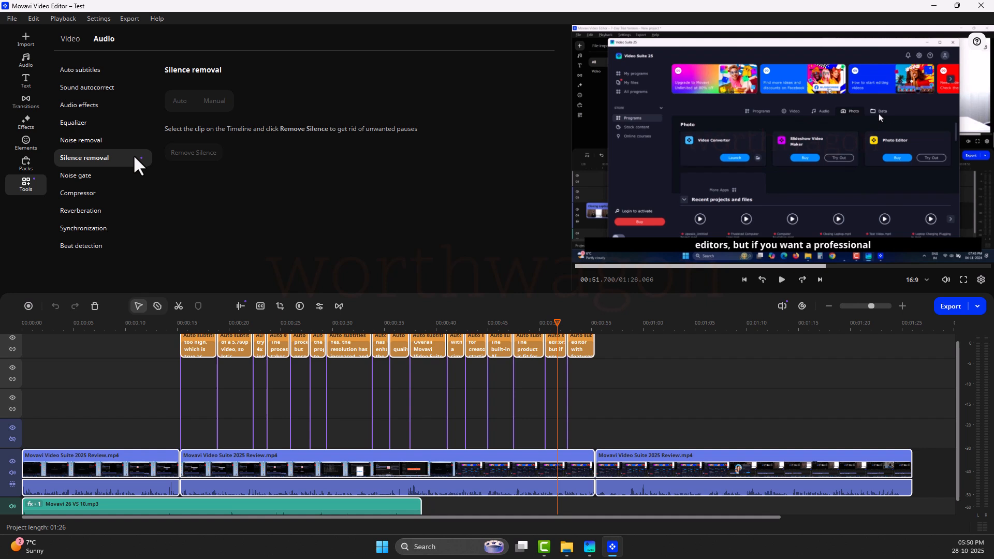
pyautogui.click(197, 448)
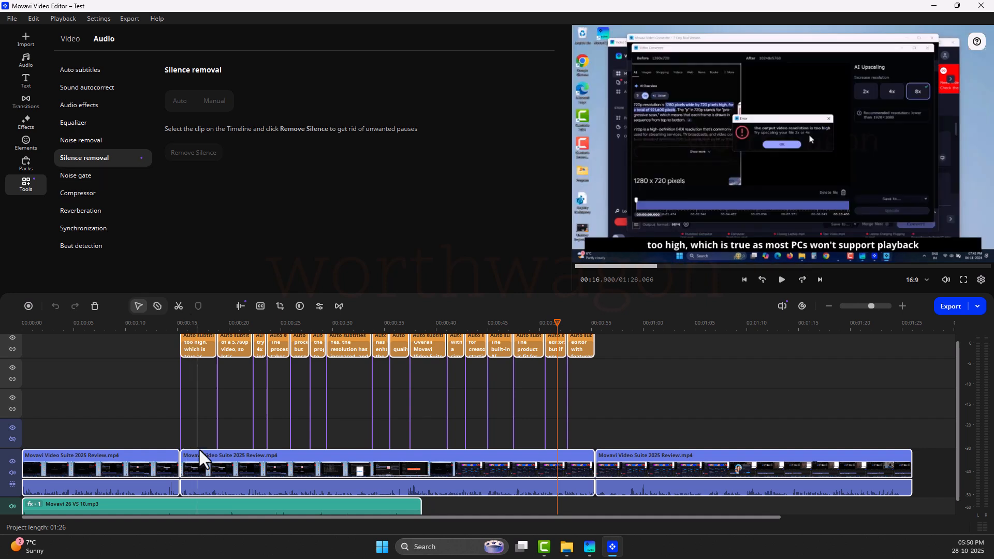
pyautogui.click(200, 459)
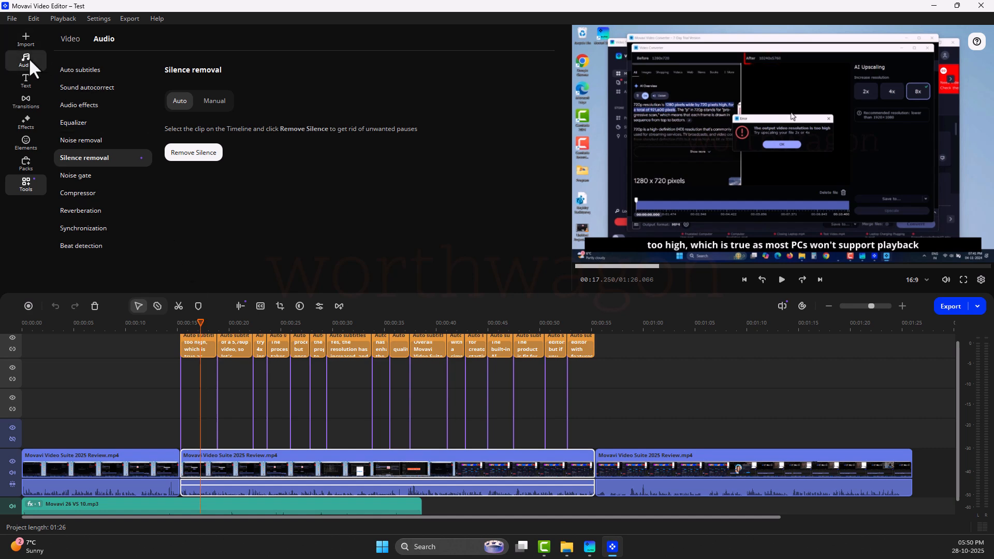
# - Return to the project files, preview the middle review clip at about 22 seconds, and select the first review clip
pyautogui.click(27, 42)
pyautogui.click(27, 36)
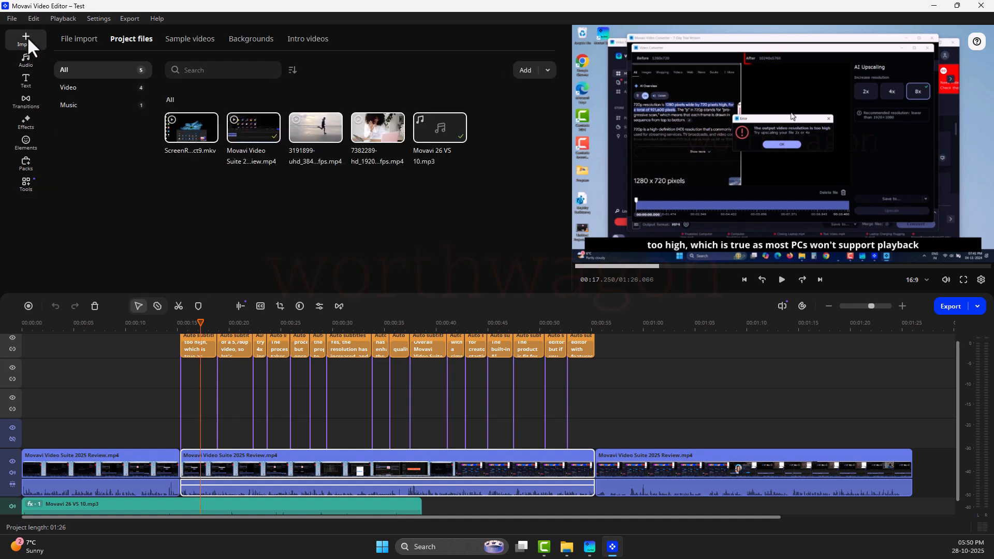
pyautogui.click(256, 465)
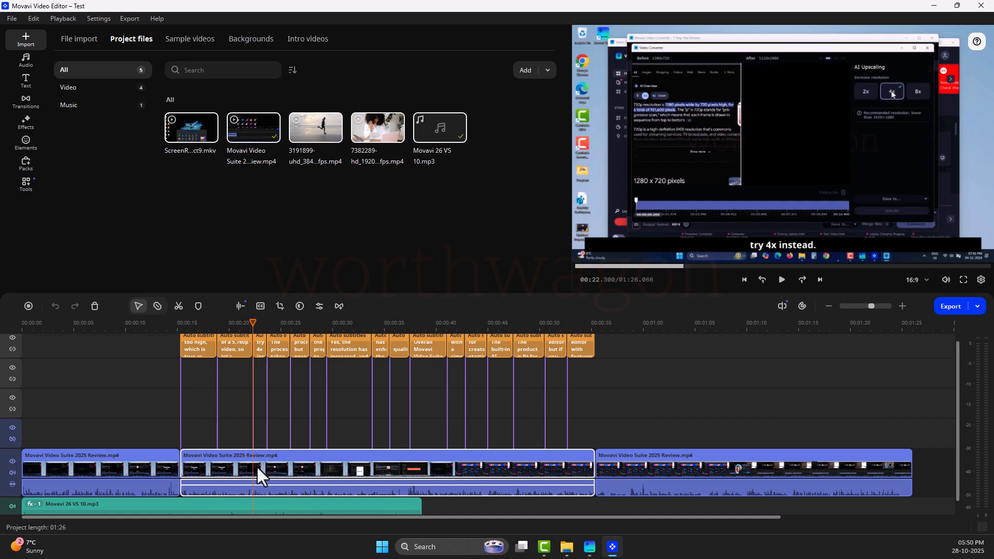
pyautogui.click(160, 462)
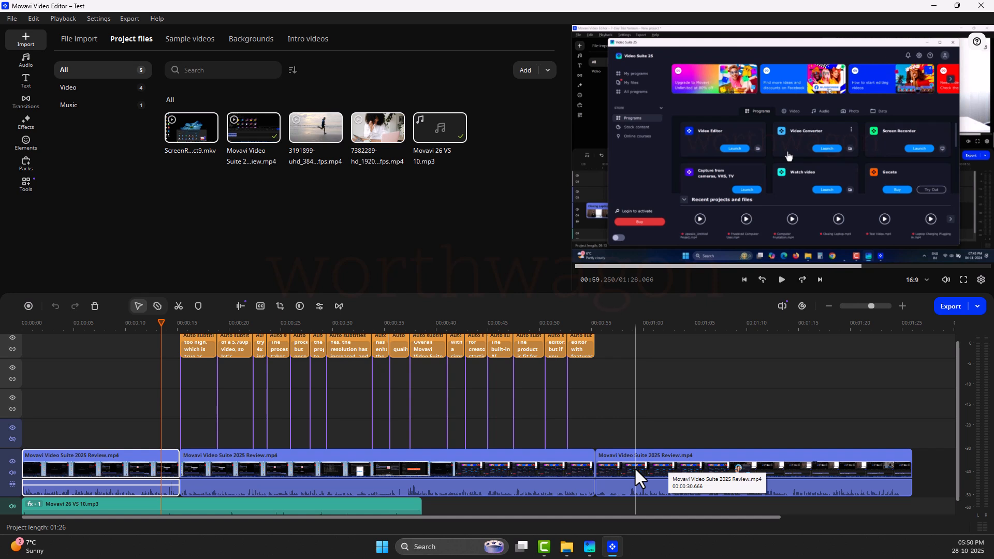
pyautogui.hscroll(3, 635, 467)
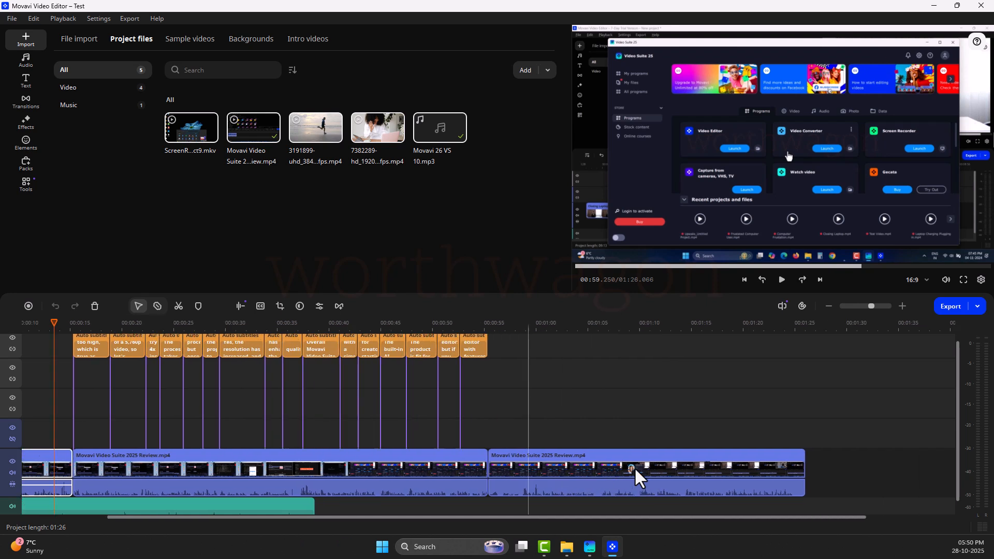
pyautogui.hscroll(-3, 635, 467)
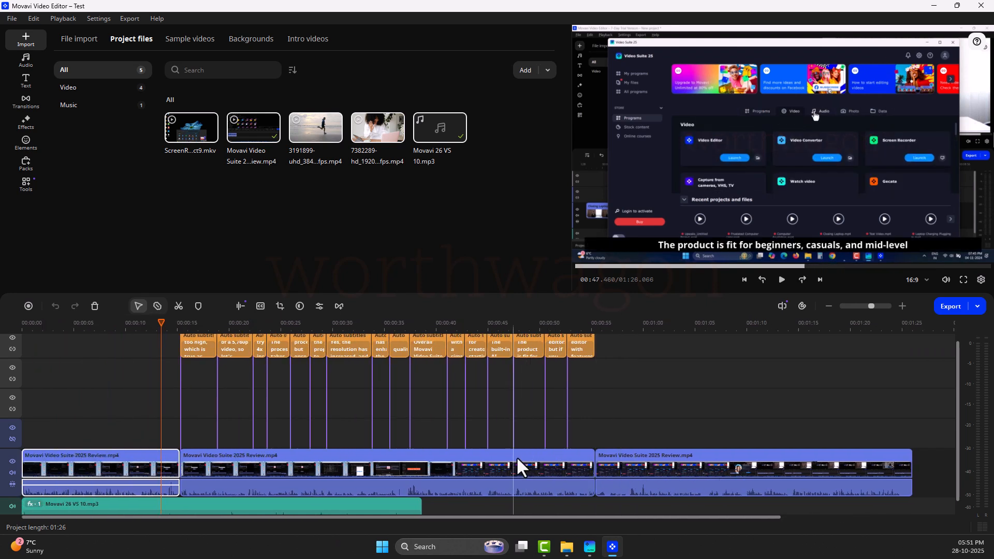